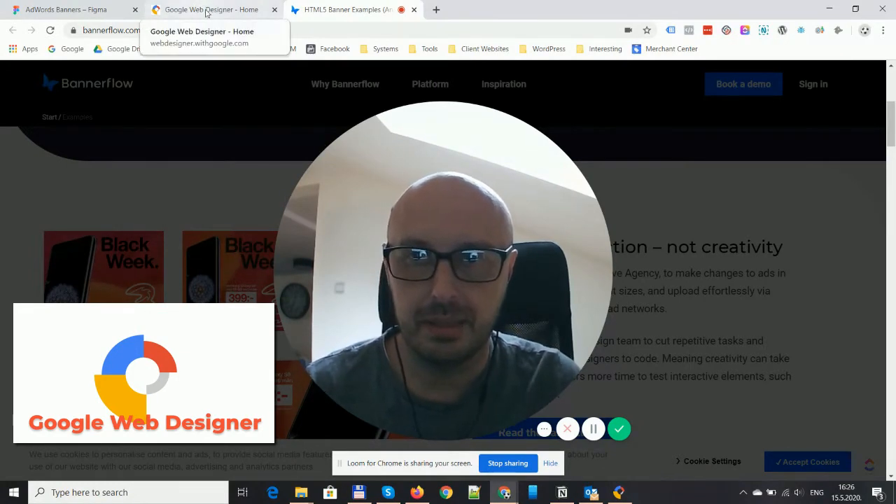
pyautogui.moveTo(391, 300)
pyautogui.click(441, 427)
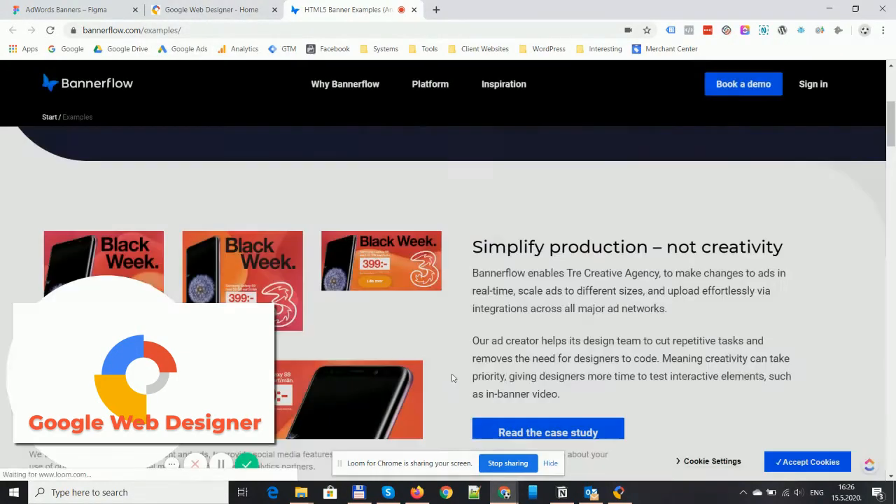
pyautogui.moveTo(182, 357); pyautogui.dragTo(693, 244)
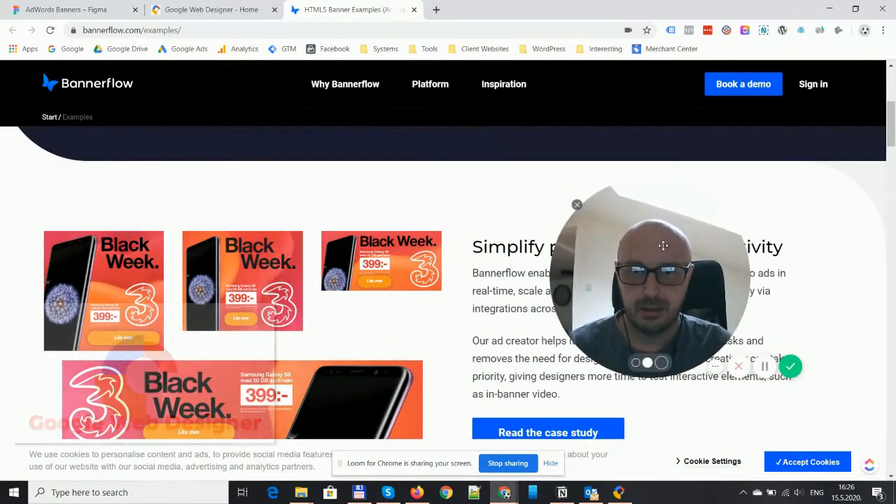
# Examine the Black Week and Wonder Week HTML5 banner examples on the Bannerflow examples page.
pyautogui.scroll(-1, 453, 287)
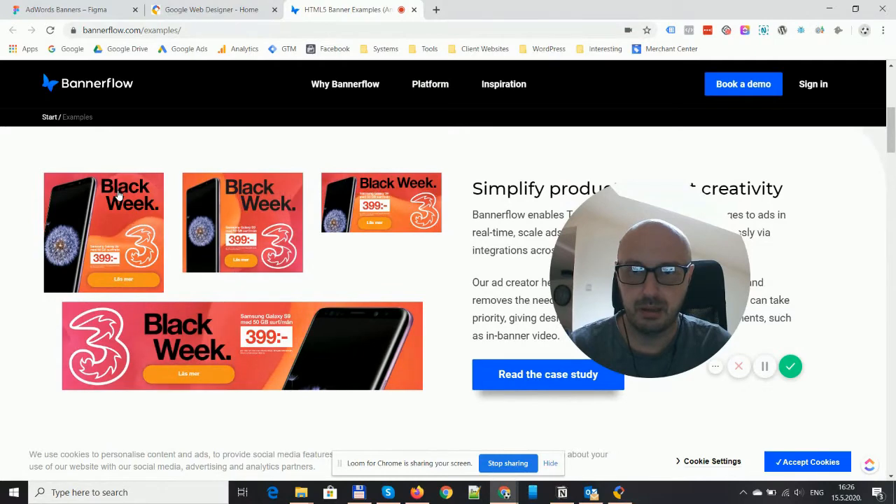
pyautogui.scroll(-1, 390, 230)
pyautogui.scroll(-4, 388, 230)
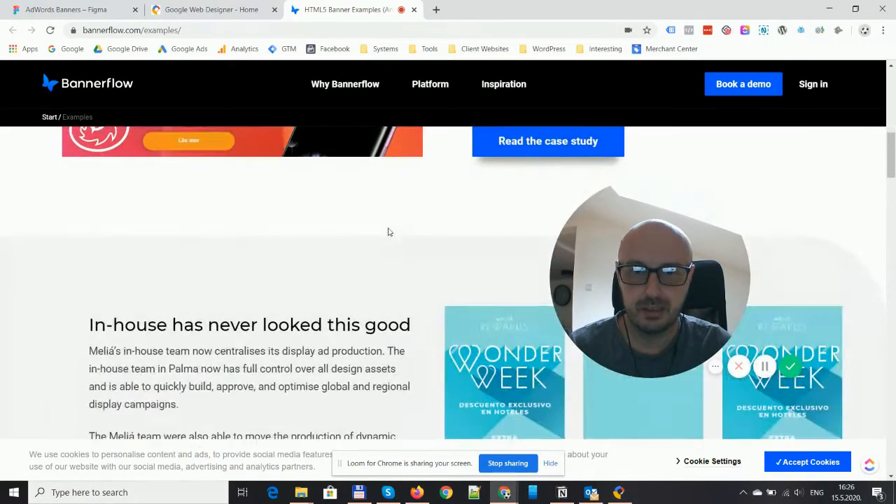
pyautogui.moveTo(755, 246); pyautogui.dragTo(332, 280)
pyautogui.scroll(-2, 420, 252)
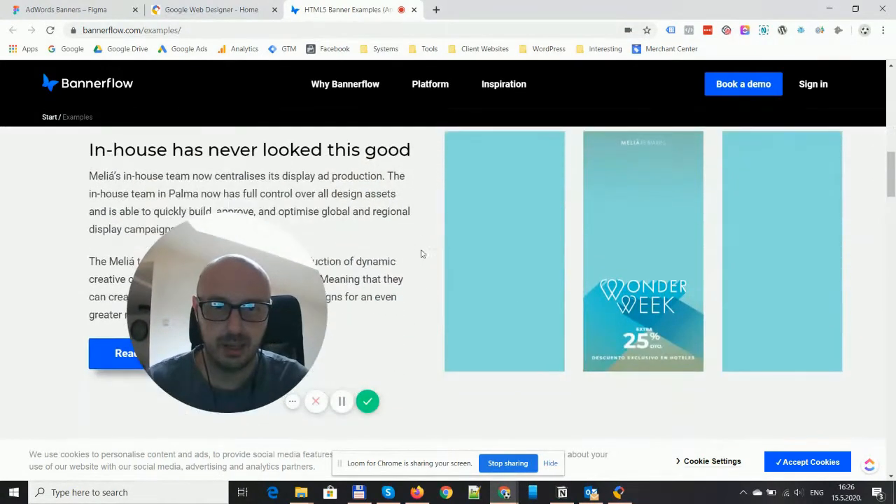
pyautogui.scroll(1, 594, 292)
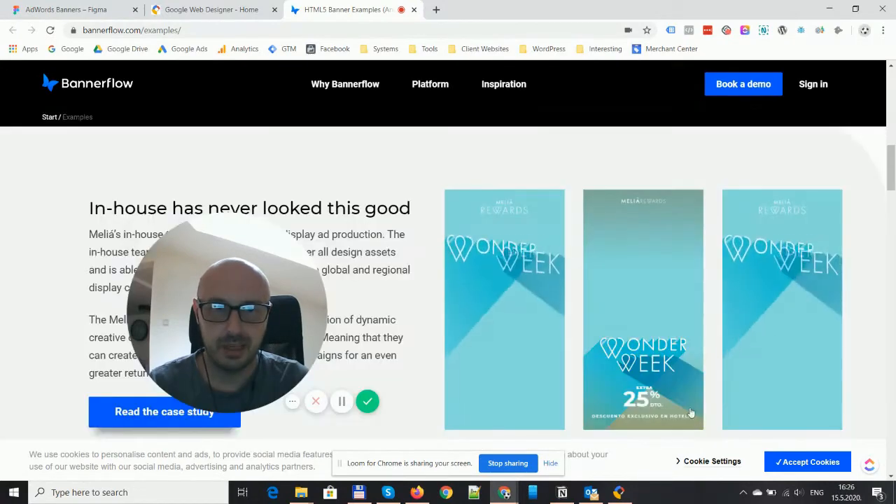
pyautogui.scroll(-2, 644, 377)
pyautogui.scroll(1, 645, 377)
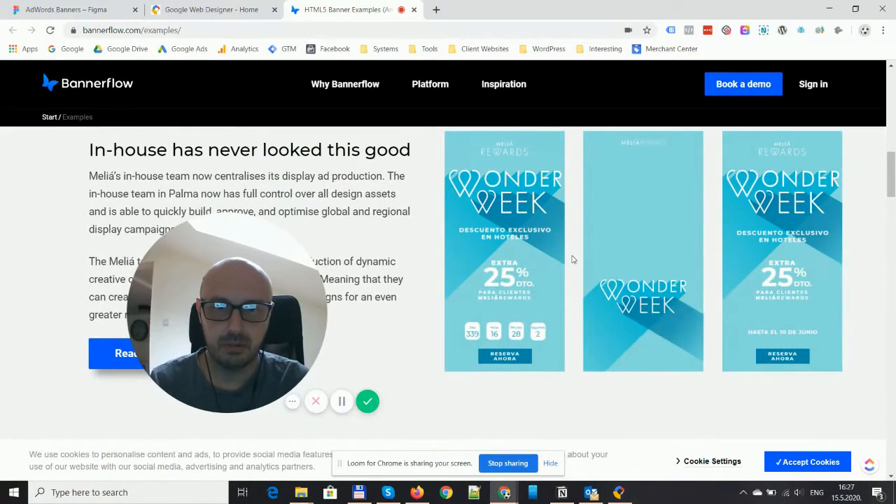
pyautogui.scroll(8, 572, 259)
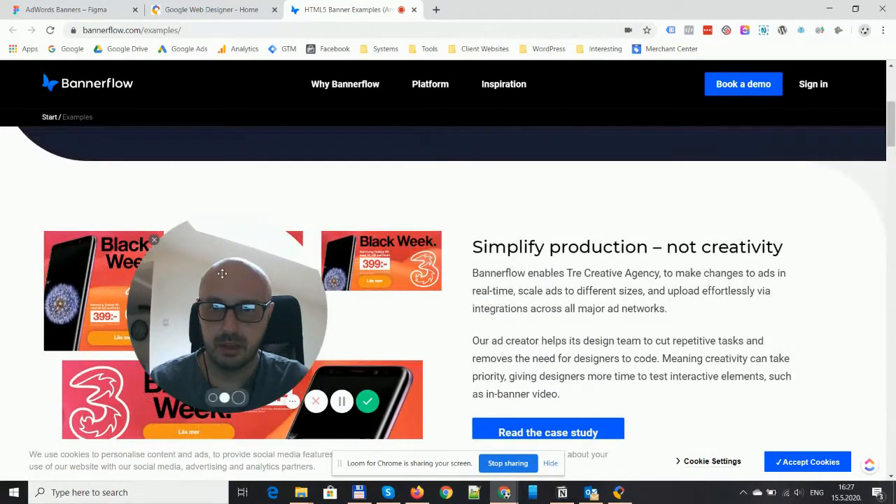
pyautogui.moveTo(222, 273); pyautogui.dragTo(669, 271)
pyautogui.scroll(-1, 438, 293)
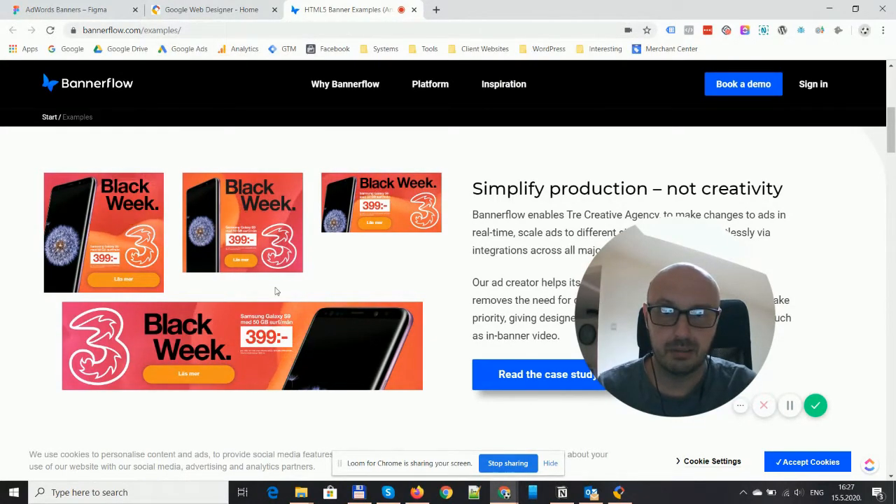
pyautogui.moveTo(609, 339); pyautogui.dragTo(92, 314)
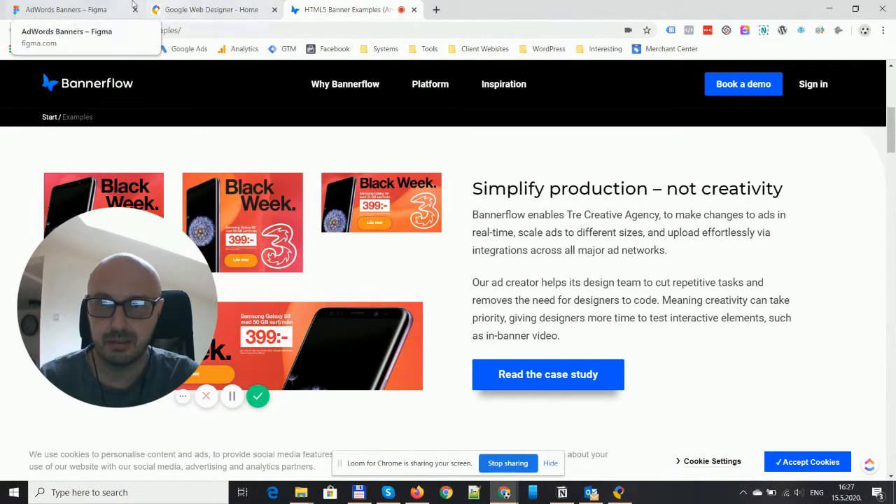
# Look at the 300x250 banner design in the AdWords Banners Figma file and at the Google Web Designer home page.
pyautogui.click(65, 11)
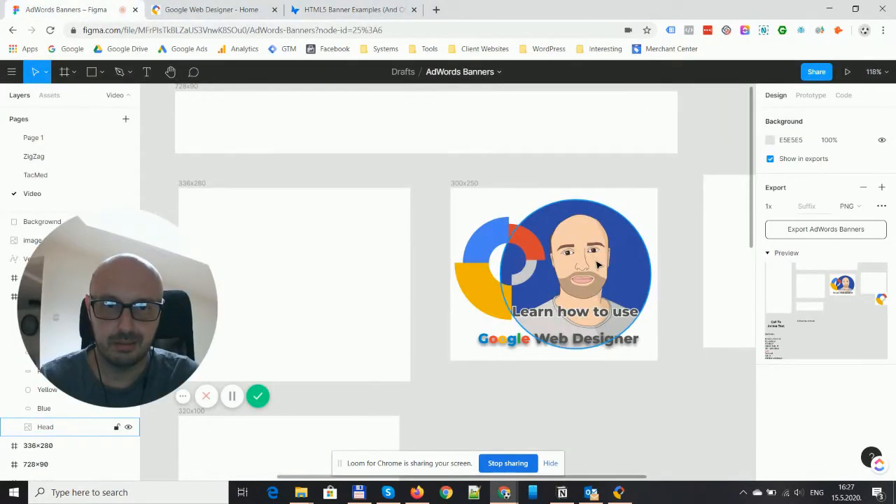
pyautogui.click(343, 10)
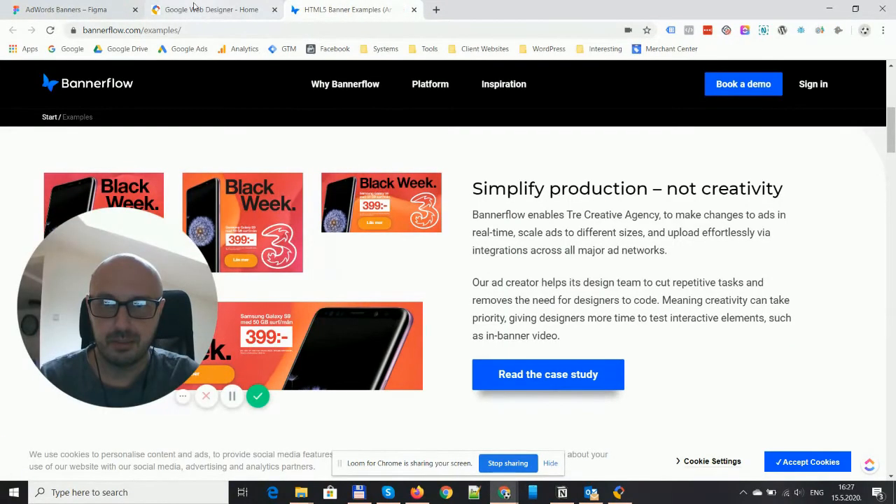
pyautogui.click(210, 10)
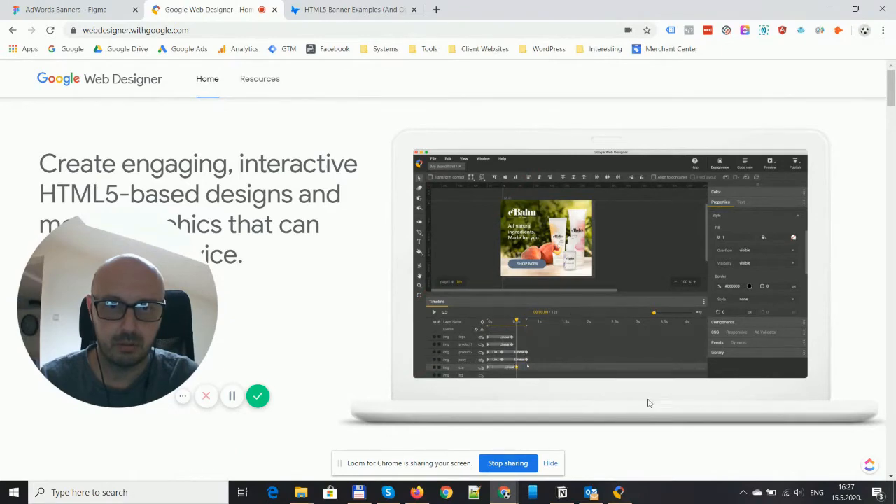
# Switch to the Google Web Designer application, look through its template gallery and return to the start screen.
pyautogui.click(619, 490)
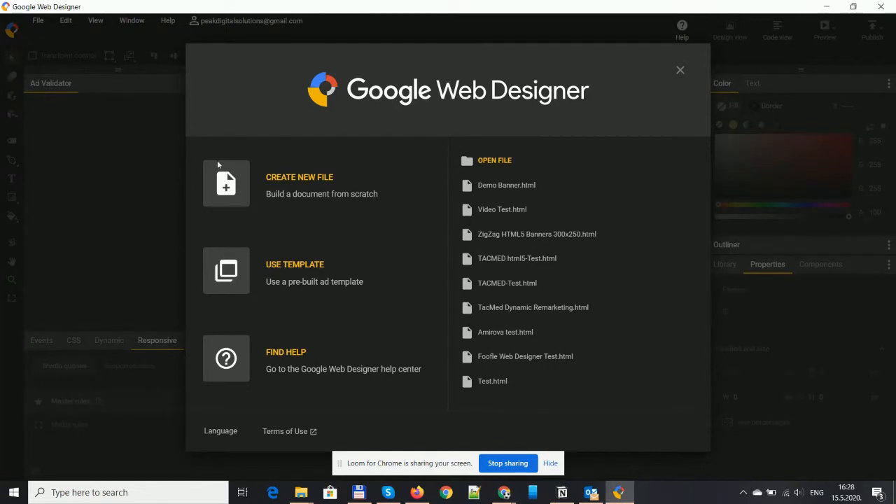
pyautogui.click(298, 269)
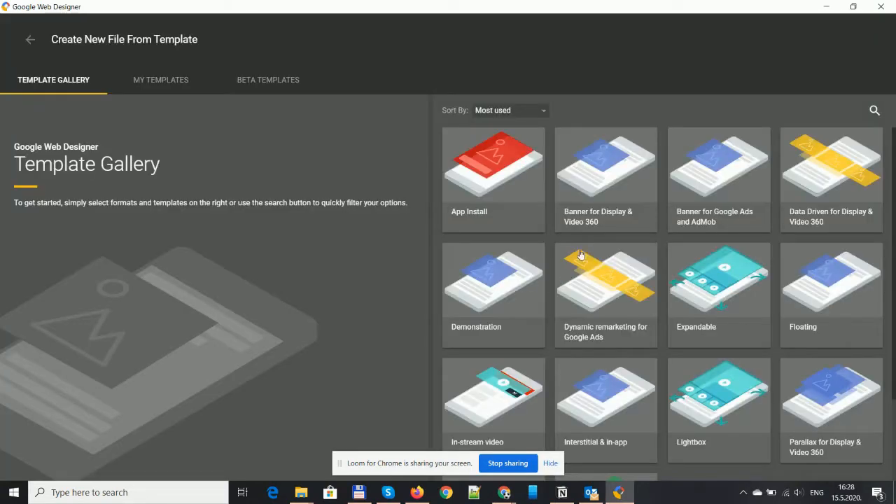
pyautogui.scroll(-3, 586, 246)
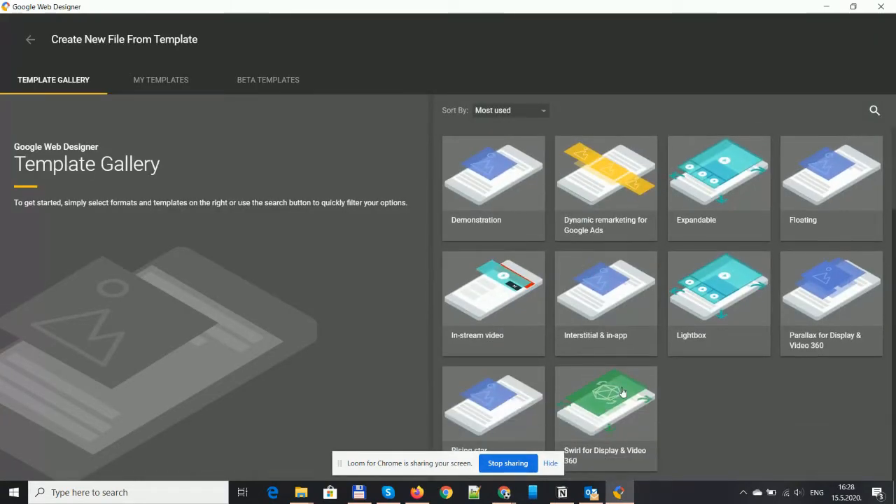
pyautogui.scroll(2, 621, 243)
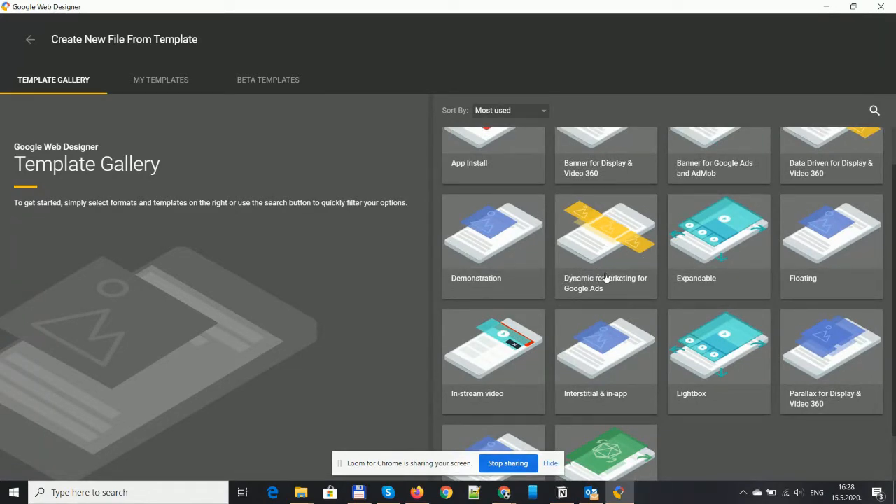
pyautogui.scroll(-2, 606, 278)
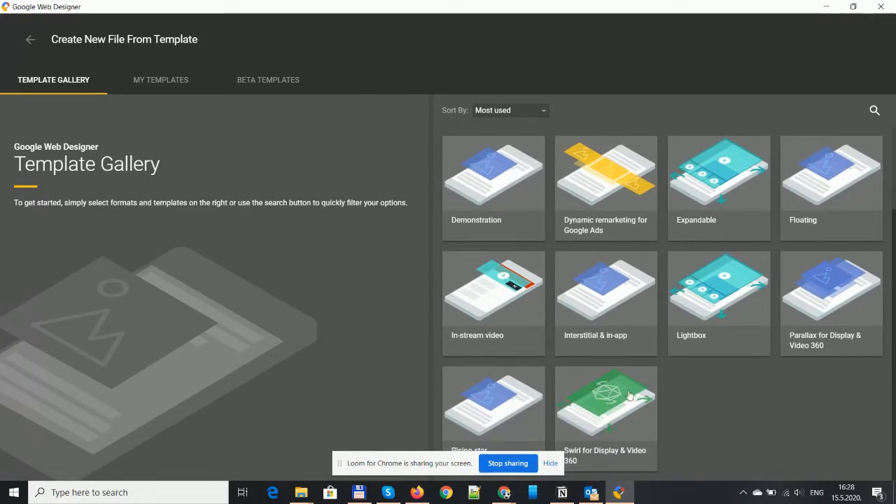
pyautogui.scroll(4, 735, 365)
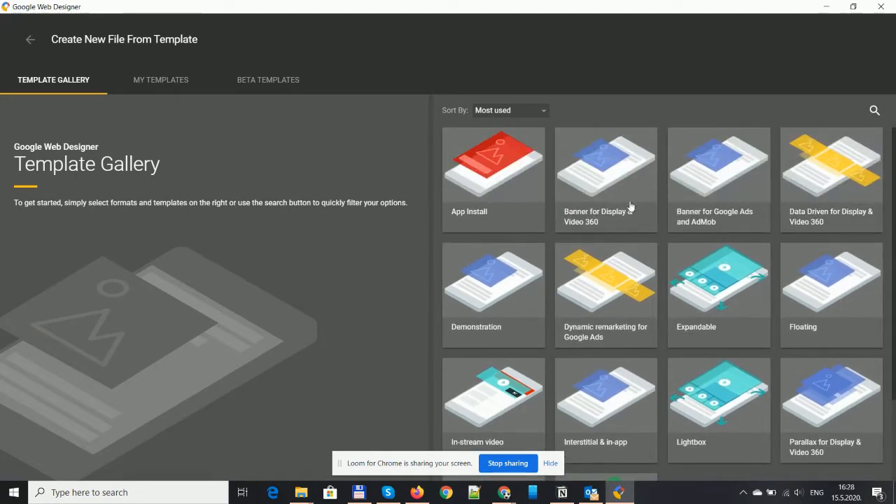
pyautogui.click(28, 43)
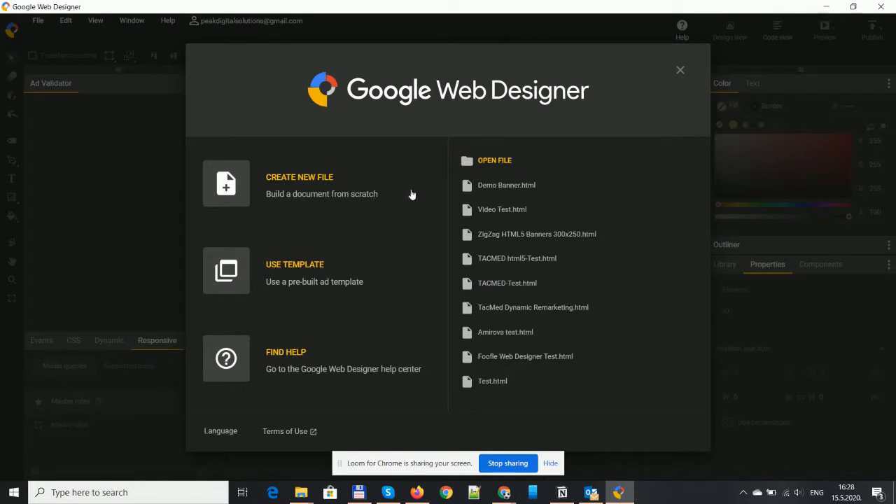
# Create a blank banner file named "Demo file" for the Google Ads environment, keeping the 300 x 250 dimensions and Quick animation mode.
pyautogui.click(290, 181)
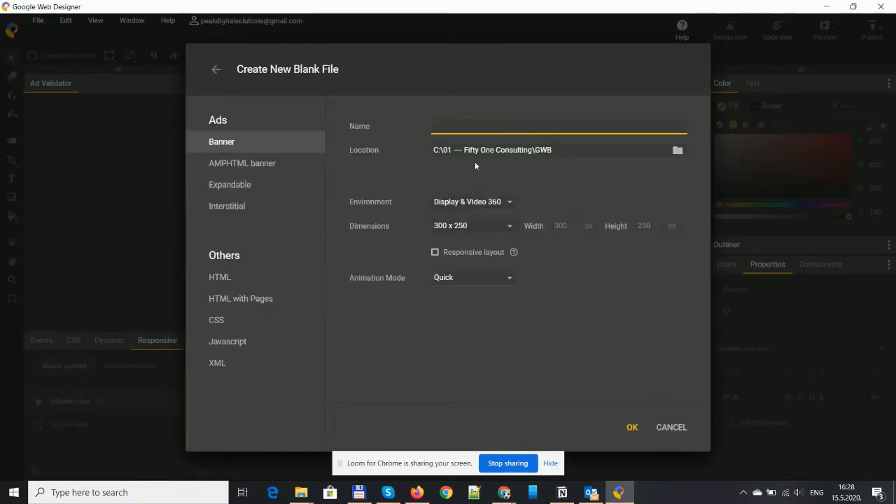
pyautogui.write('Demo fi')
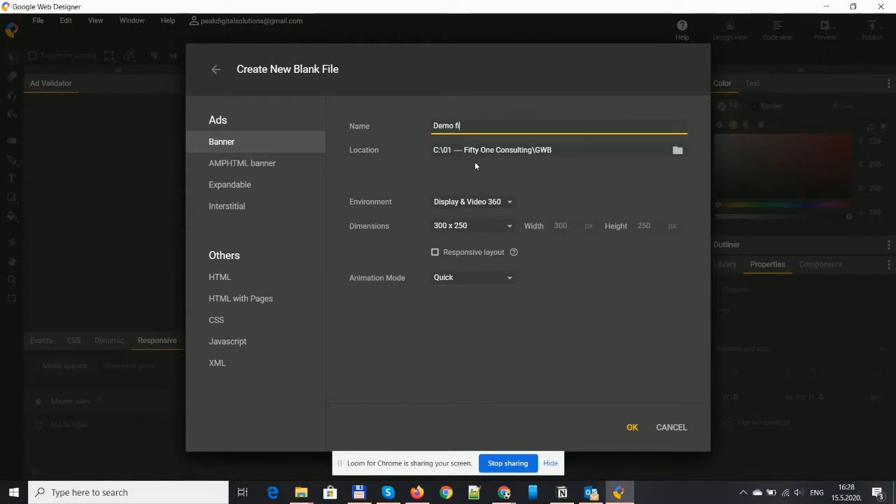
pyautogui.write('le')
pyautogui.click(479, 205)
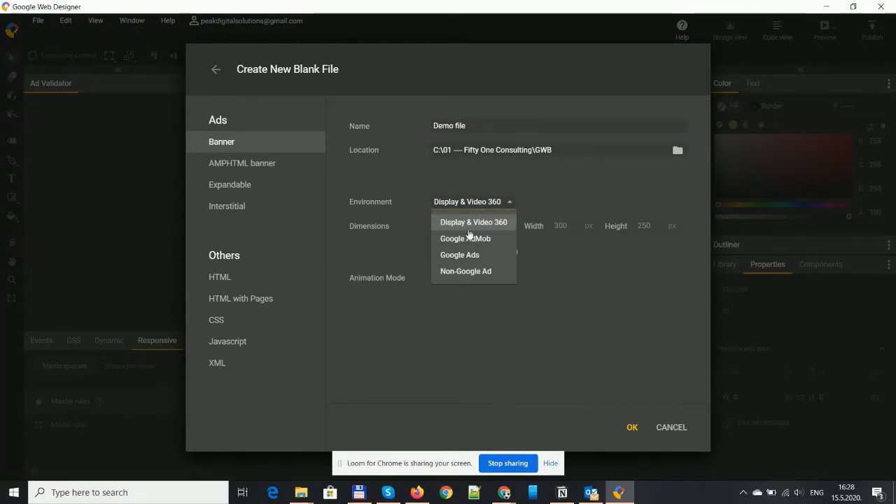
pyautogui.click(470, 254)
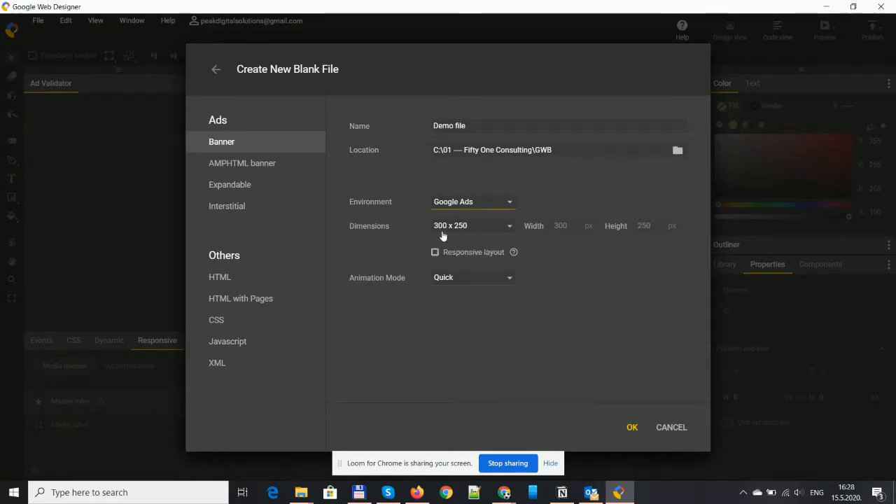
pyautogui.click(507, 231)
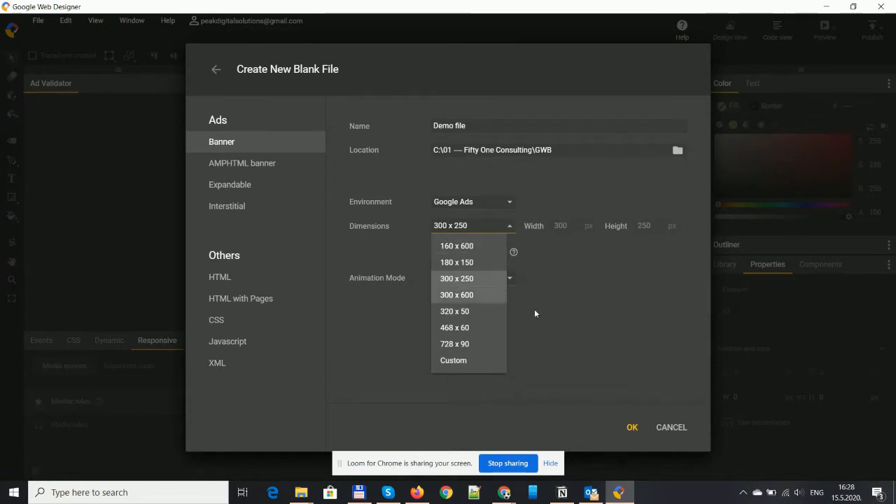
pyautogui.click(568, 278)
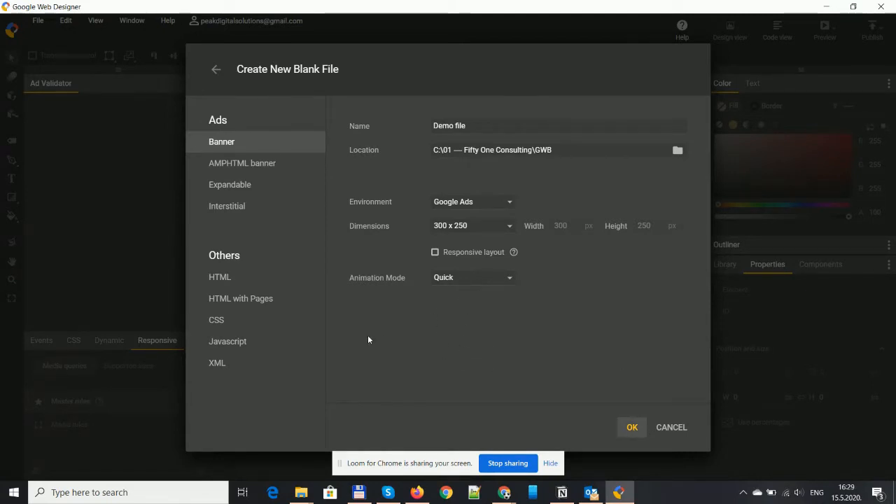
pyautogui.press('Return')
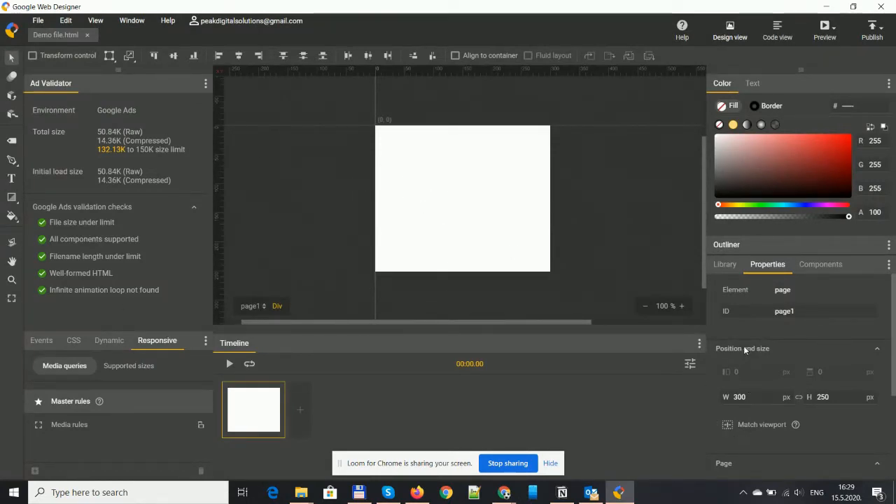
# Import all the image files from the In Demo folder, from the background through Yellow, into the asset library.
pyautogui.click(724, 267)
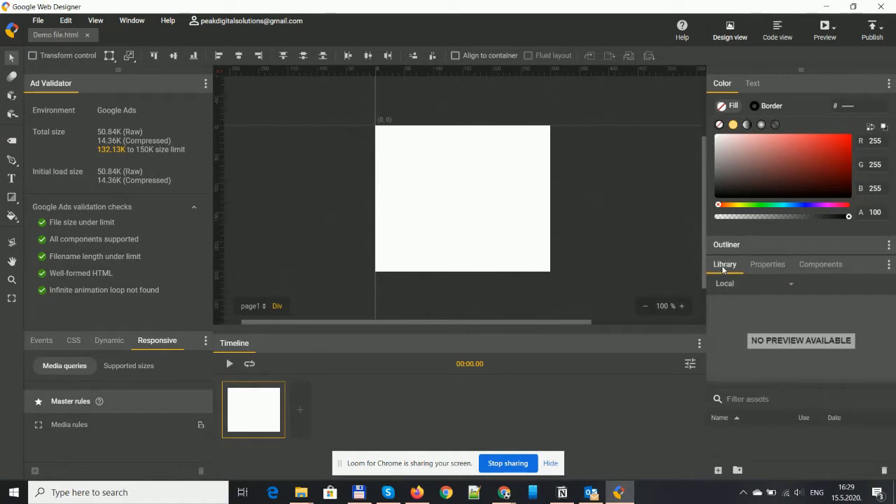
pyautogui.click(718, 471)
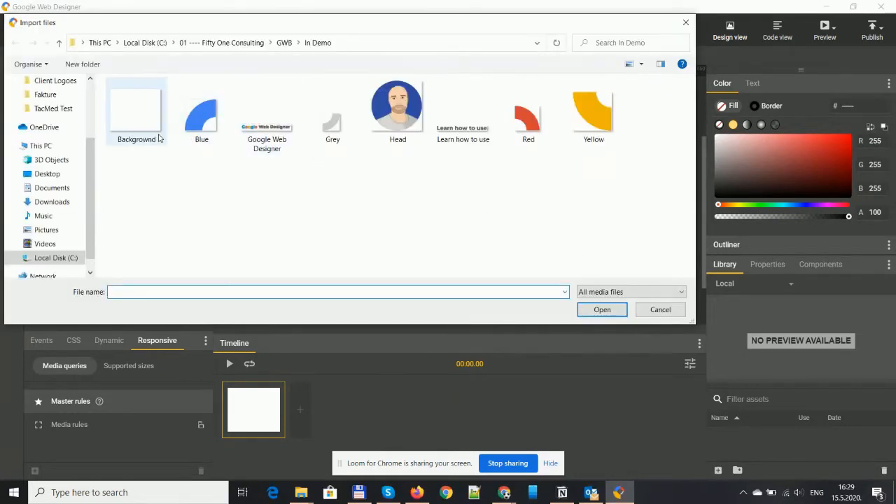
pyautogui.click(158, 138)
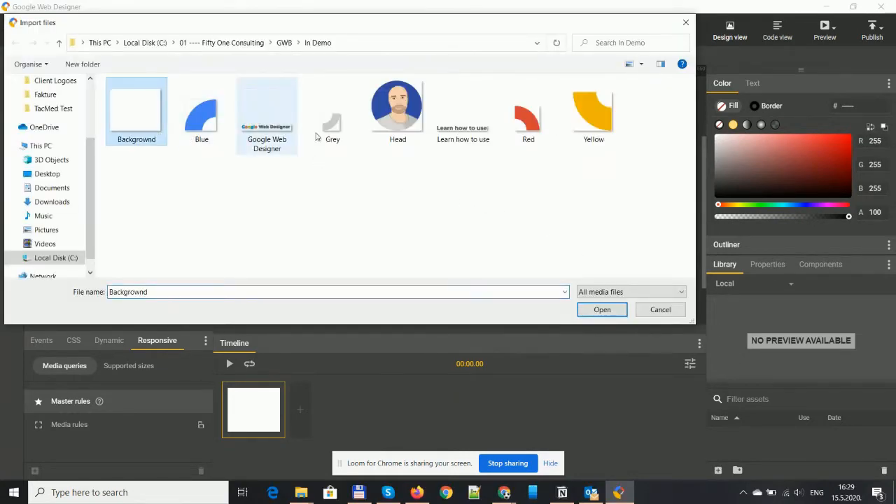
pyautogui.keyDown('shift'); pyautogui.click(597, 126); pyautogui.keyUp('shift')
pyautogui.click(599, 309)
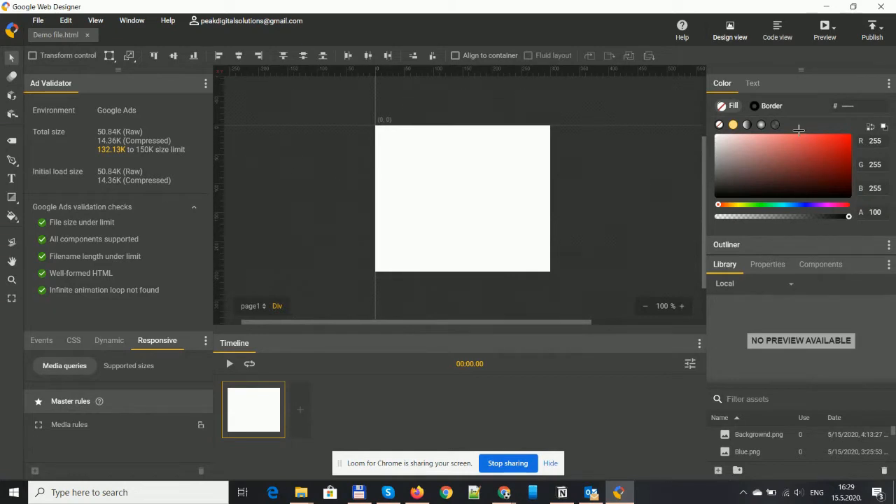
# Undock the panel group containing the asset library, make it taller to list more assets, and place it beside the stage.
pyautogui.moveTo(799, 68); pyautogui.dragTo(657, 27)
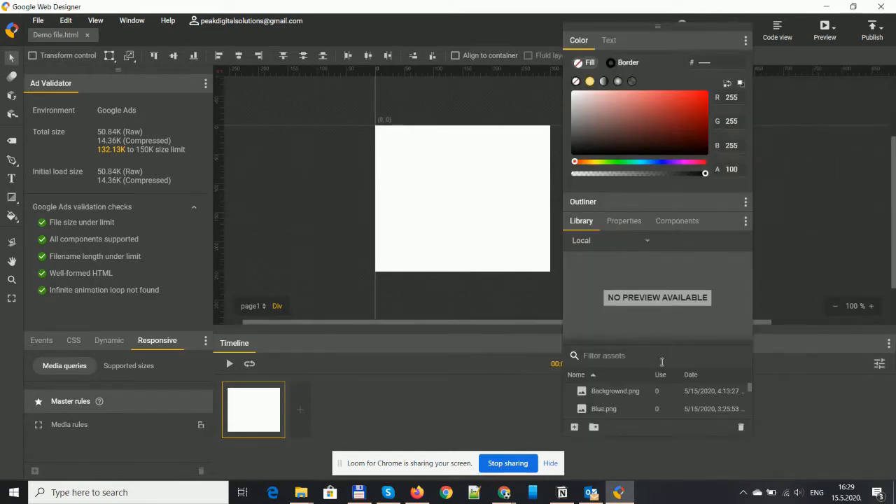
pyautogui.moveTo(639, 436); pyautogui.dragTo(636, 490)
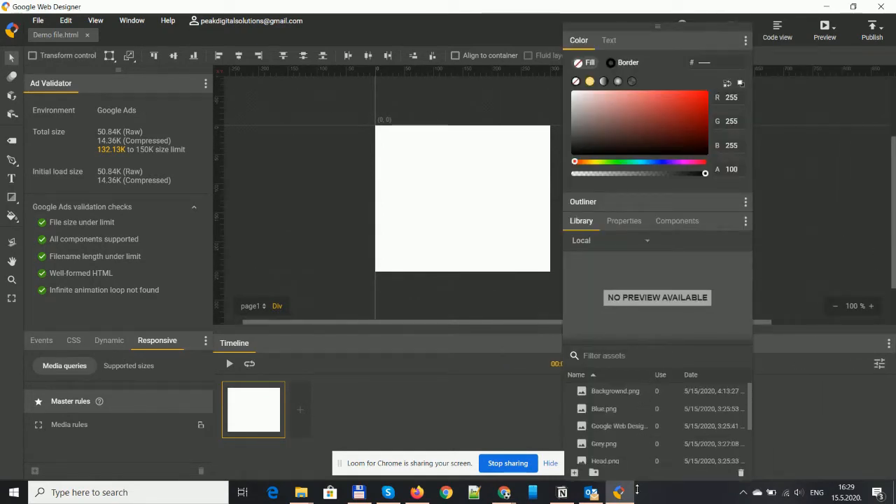
pyautogui.moveTo(675, 24); pyautogui.dragTo(816, 19)
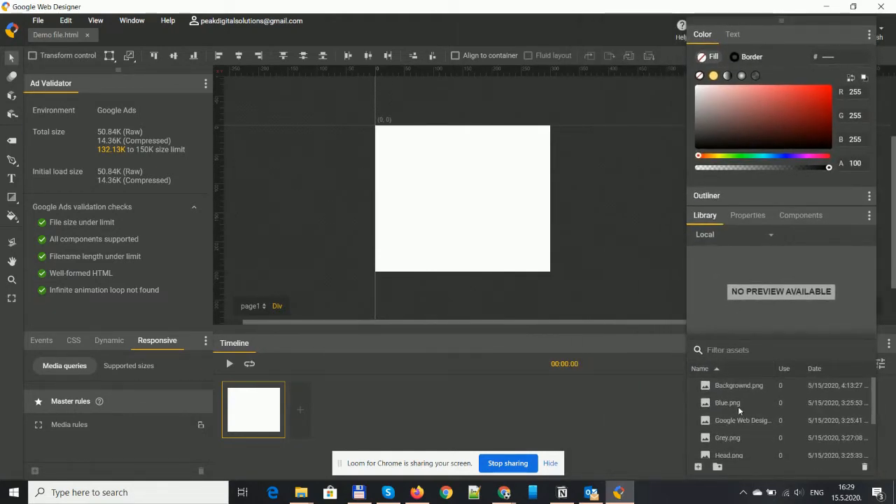
# Place the Background image exactly over the 300 x 250 stage, and add the Blue image near its upper-left corner.
pyautogui.moveTo(734, 390); pyautogui.dragTo(464, 232)
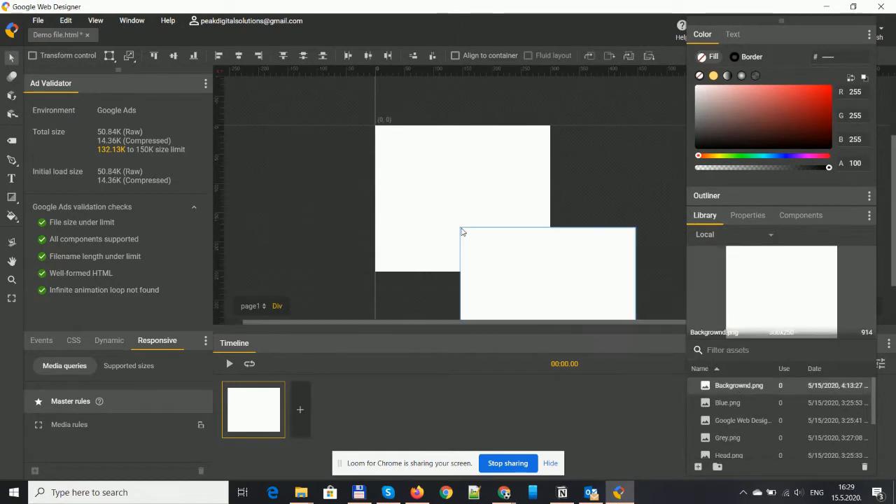
pyautogui.moveTo(537, 266); pyautogui.dragTo(442, 189)
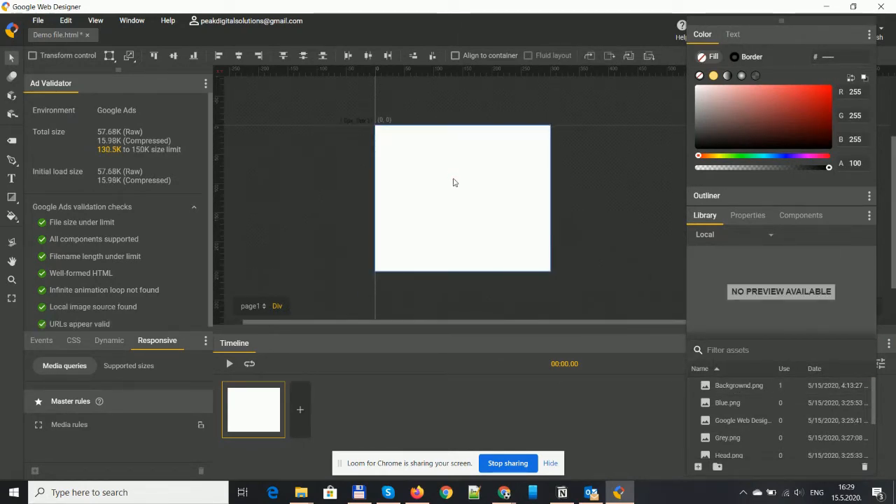
pyautogui.click(727, 403)
pyautogui.moveTo(725, 403); pyautogui.dragTo(399, 166)
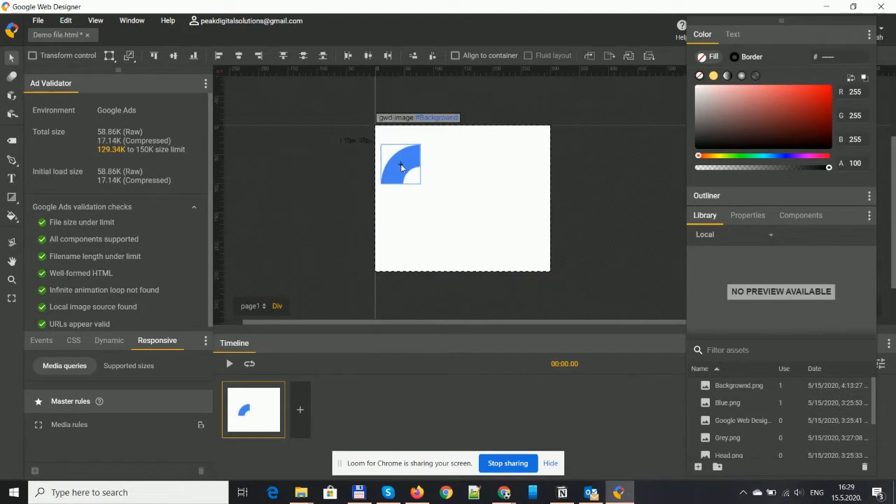
# Add the Google Web Designer text image and position it along the lower edge of the banner.
pyautogui.click(728, 422)
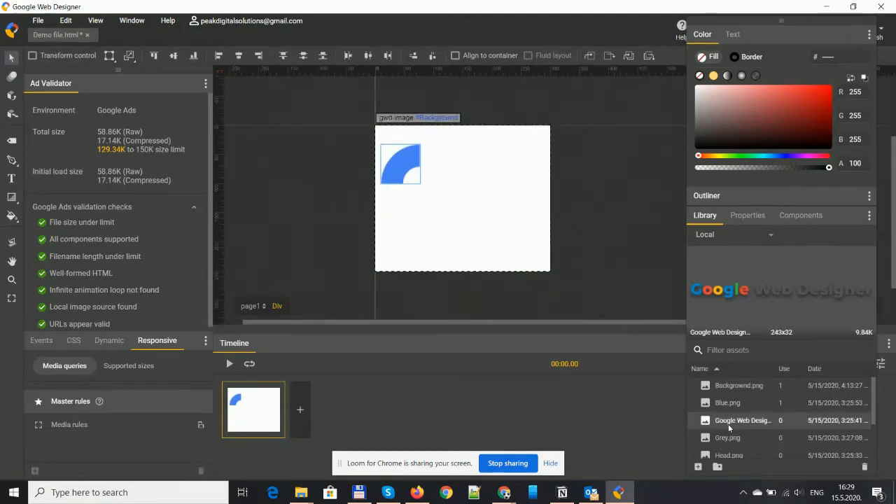
pyautogui.moveTo(728, 424); pyautogui.dragTo(549, 261)
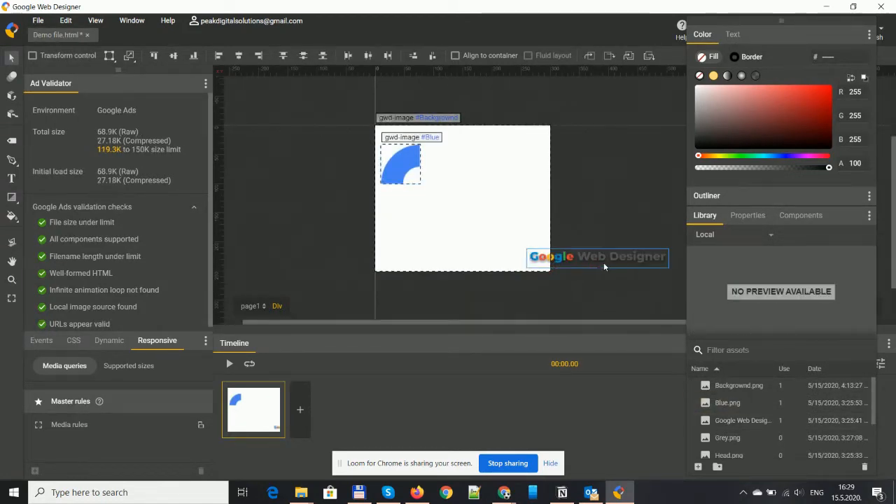
pyautogui.moveTo(603, 262); pyautogui.dragTo(481, 271)
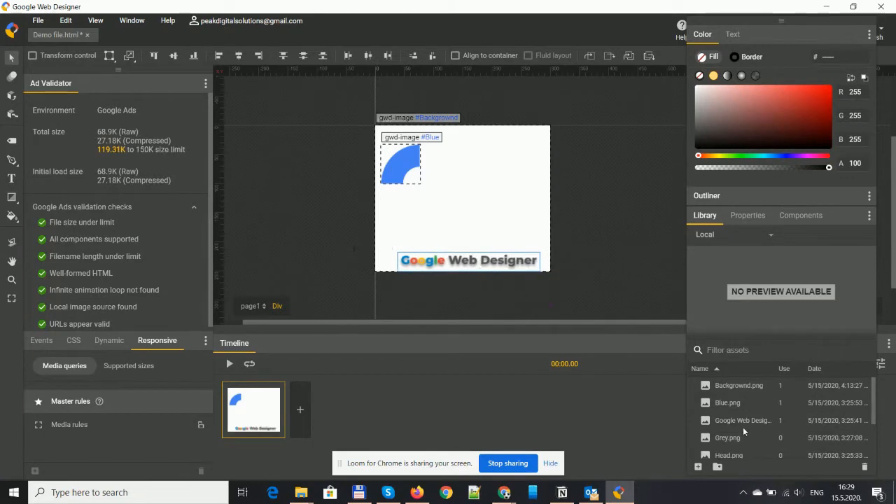
# Add the Grey image near the banner's center and the Head image over its right part, above the Google Web Designer text.
pyautogui.moveTo(731, 441); pyautogui.dragTo(473, 191)
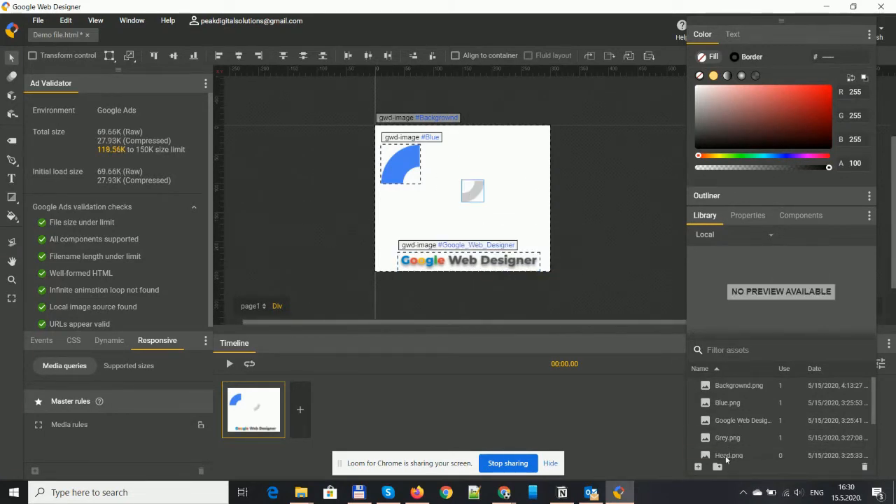
pyautogui.moveTo(727, 456); pyautogui.dragTo(483, 186)
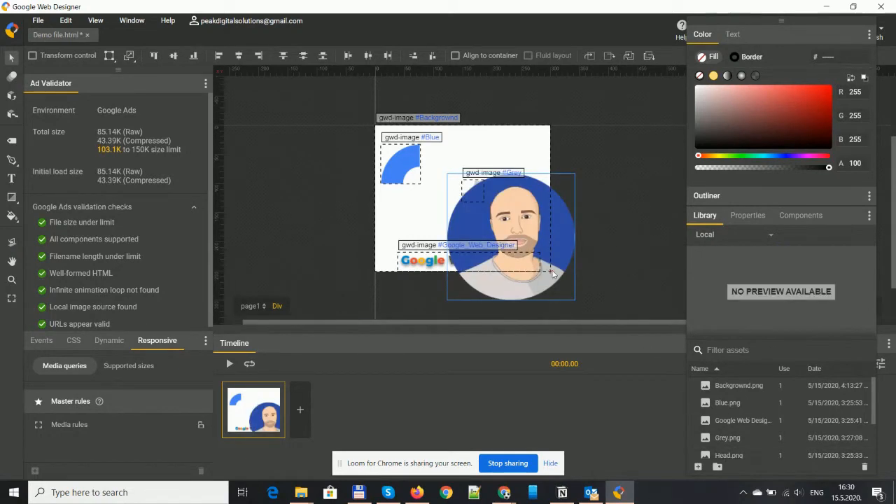
pyautogui.moveTo(536, 240); pyautogui.dragTo(502, 199)
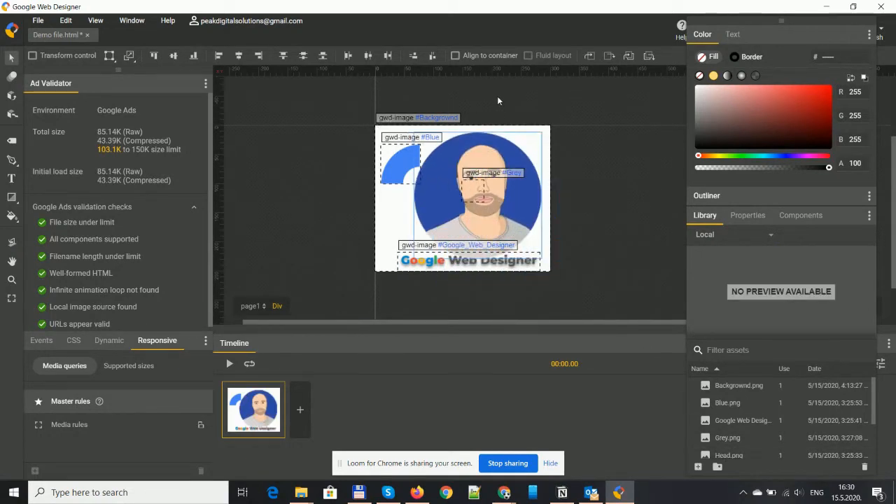
# Try the stacking options on the Head image, leaving it just behind the Grey piece, and move Grey to the head circle's left edge.
pyautogui.click(609, 58)
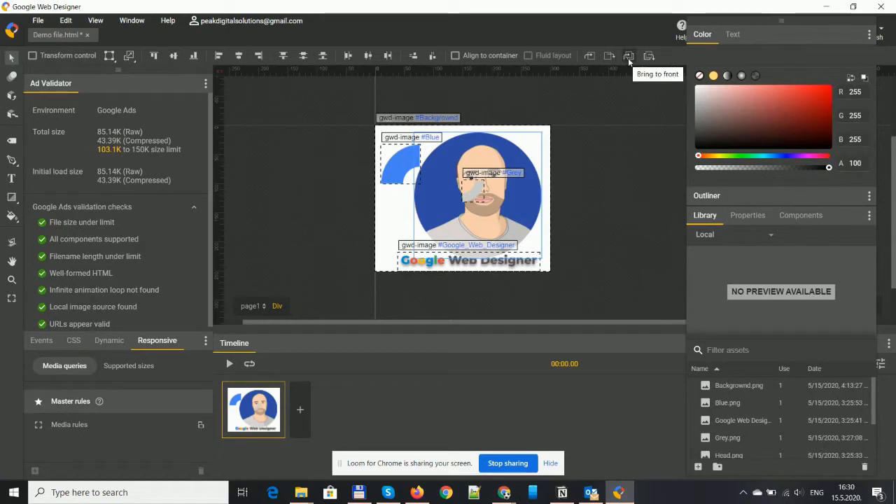
pyautogui.click(627, 58)
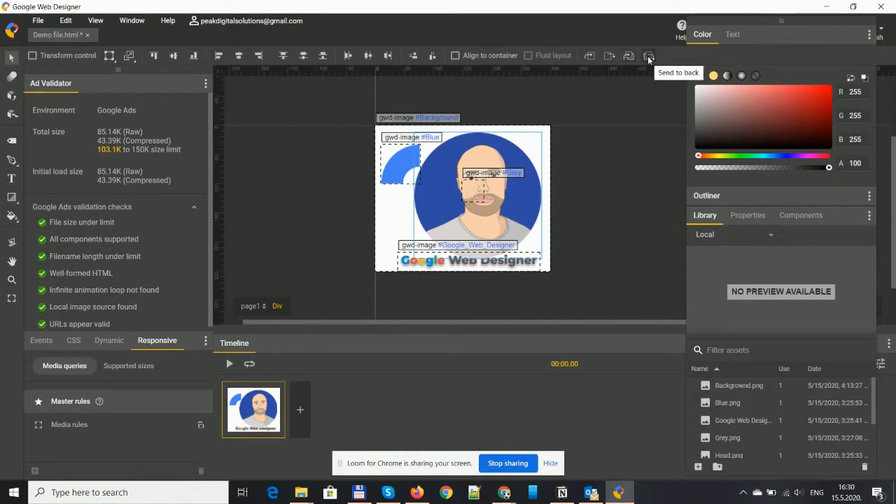
pyautogui.click(647, 56)
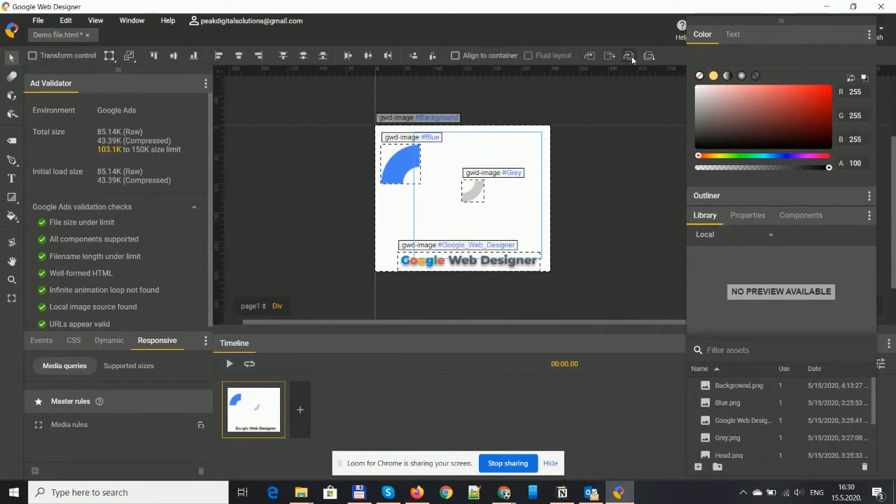
pyautogui.click(630, 56)
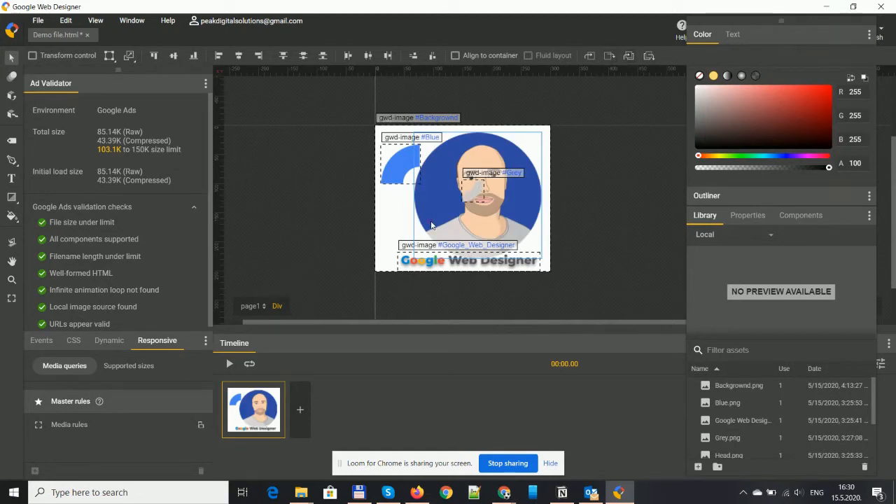
pyautogui.moveTo(476, 193); pyautogui.dragTo(429, 192)
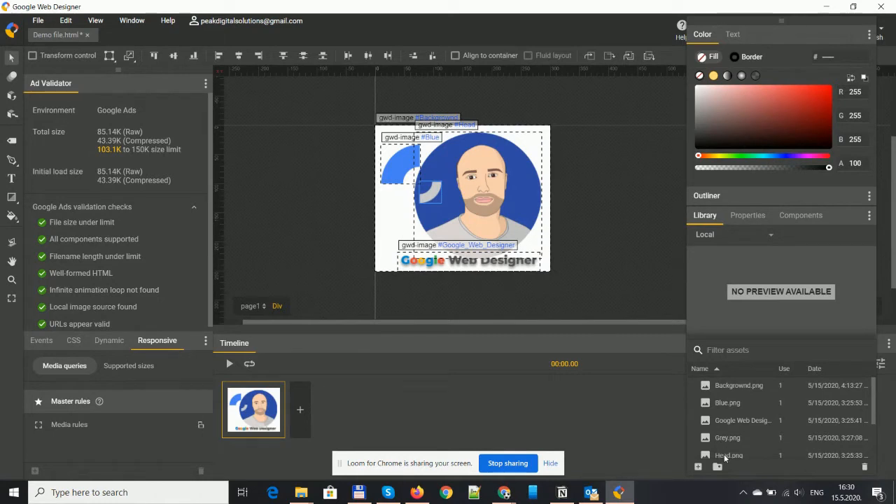
# Add the "Learn how to use" text image and position it just above the Google Web Designer text.
pyautogui.scroll(-2, 729, 424)
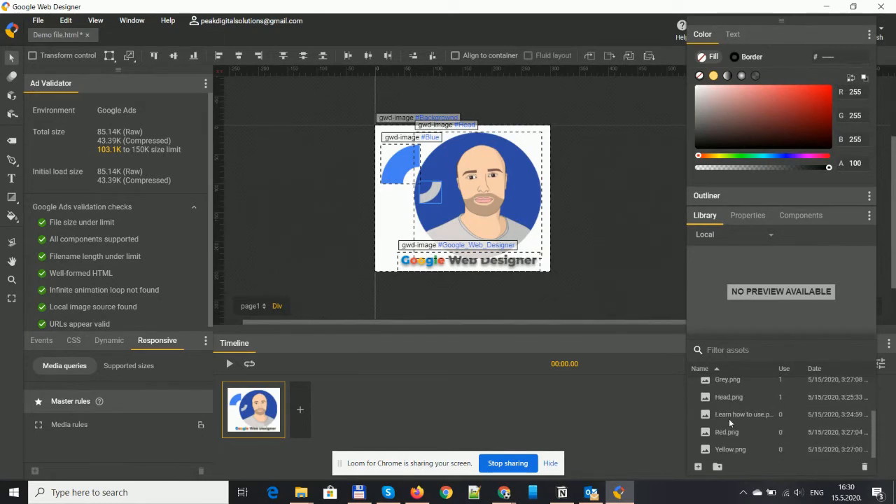
pyautogui.moveTo(728, 414); pyautogui.dragTo(456, 257)
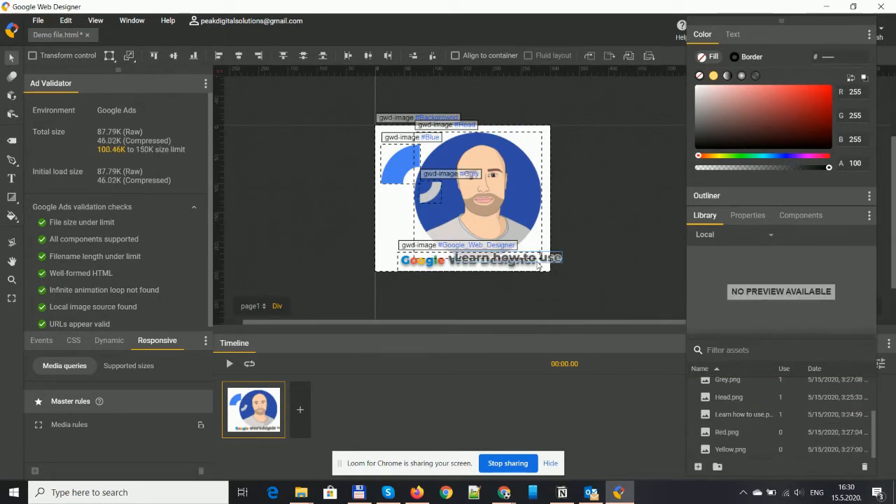
pyautogui.moveTo(536, 259); pyautogui.dragTo(518, 225)
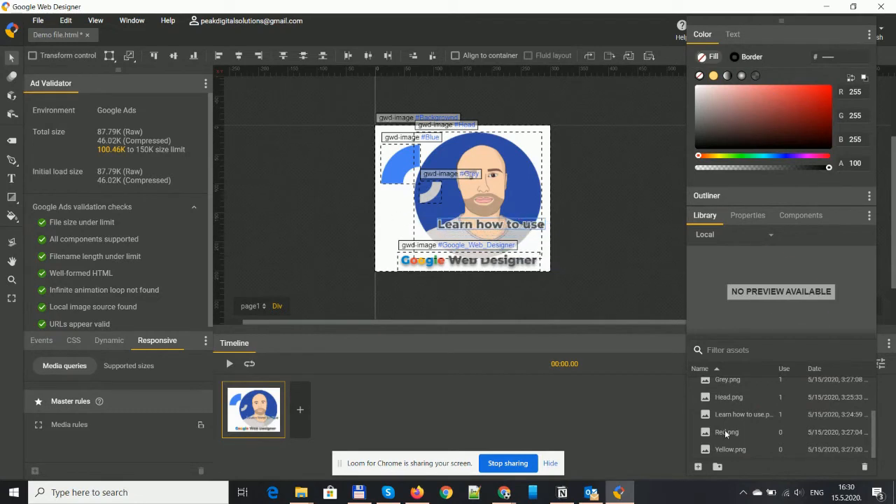
# Add the Red and Yellow images and arrange them with Blue and Grey into a ring-shaped logo at the banner's left.
pyautogui.moveTo(726, 434); pyautogui.dragTo(419, 223)
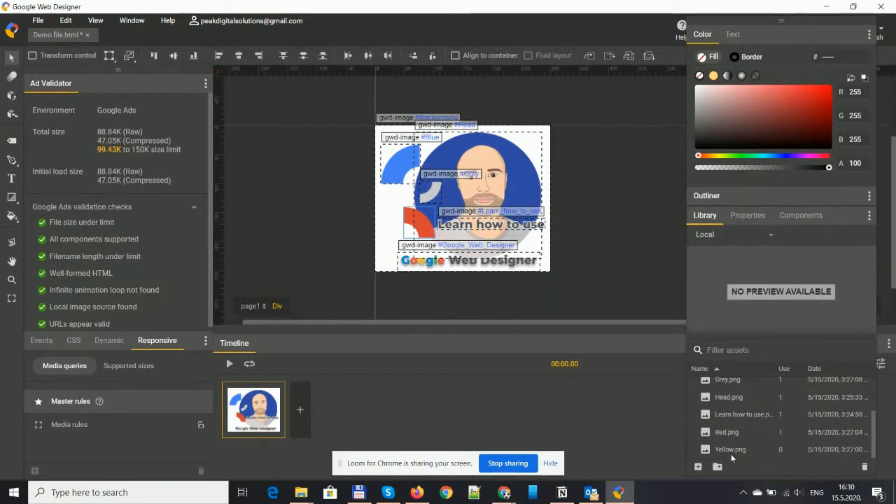
pyautogui.moveTo(730, 453); pyautogui.dragTo(390, 210)
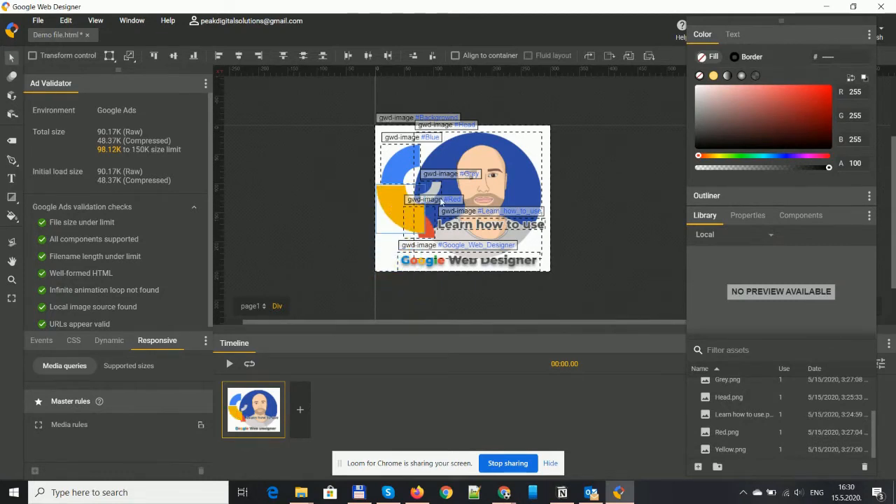
pyautogui.moveTo(435, 192); pyautogui.dragTo(446, 201)
pyautogui.moveTo(430, 230); pyautogui.dragTo(451, 168)
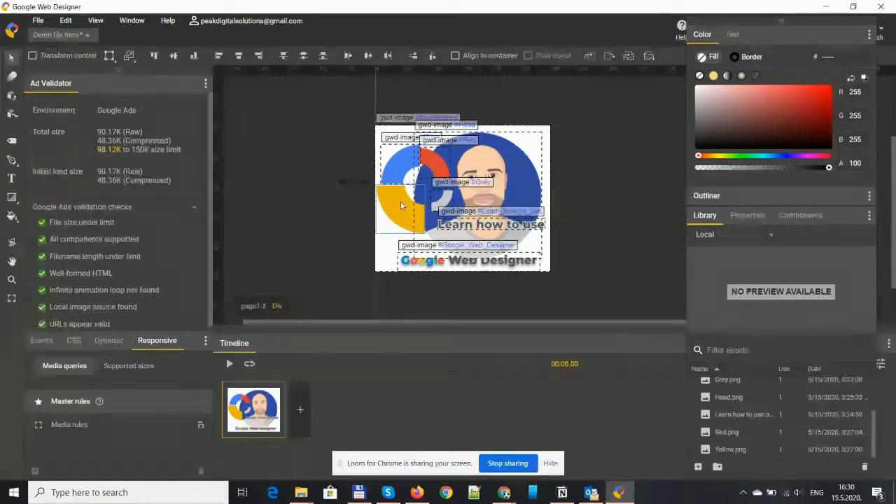
pyautogui.moveTo(401, 205); pyautogui.dragTo(447, 179)
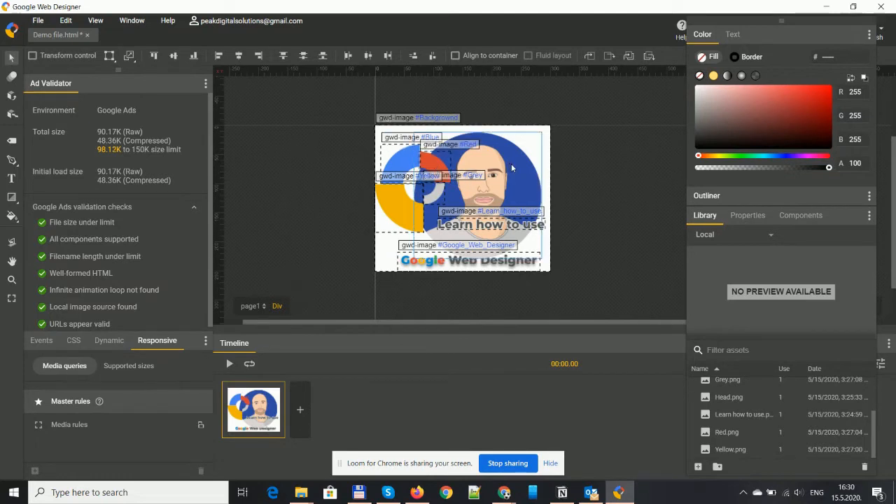
# Shift the Head image slightly up and right, and nudge both text images slightly up and left.
pyautogui.moveTo(510, 164); pyautogui.dragTo(515, 160)
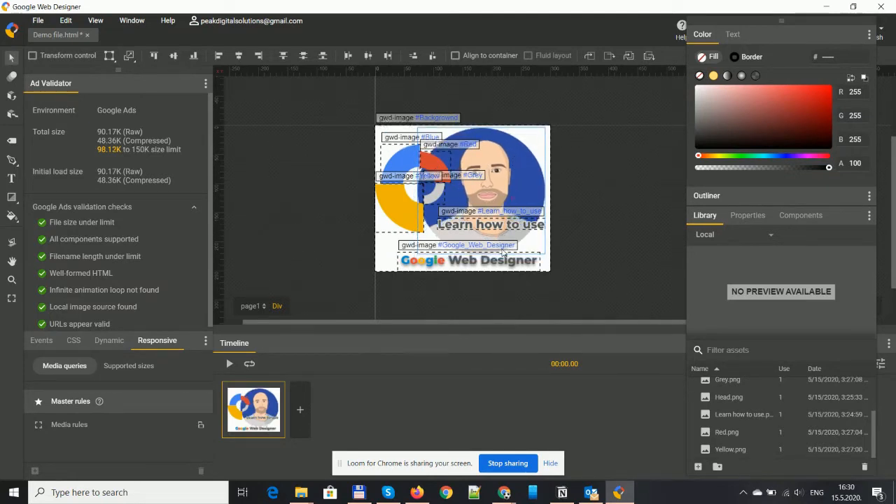
pyautogui.moveTo(507, 229); pyautogui.dragTo(496, 221)
pyautogui.moveTo(493, 265); pyautogui.dragTo(487, 263)
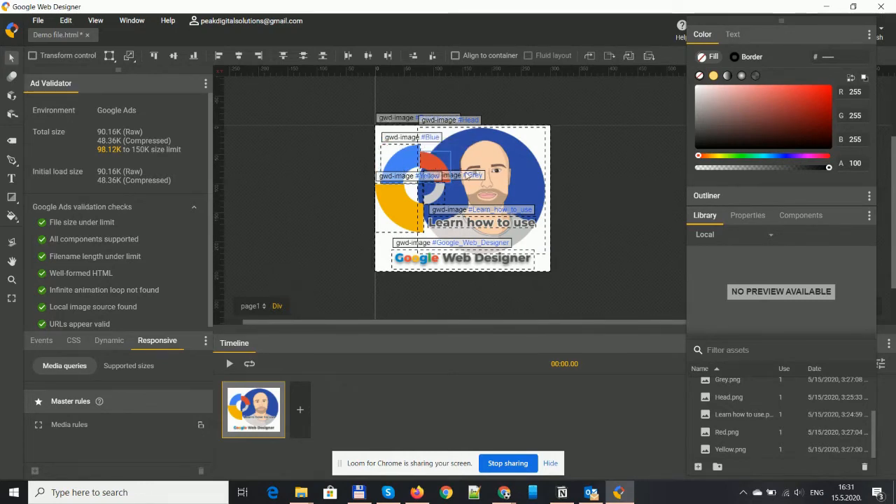
pyautogui.scroll(2, 492, 251)
pyautogui.scroll(-3, 491, 251)
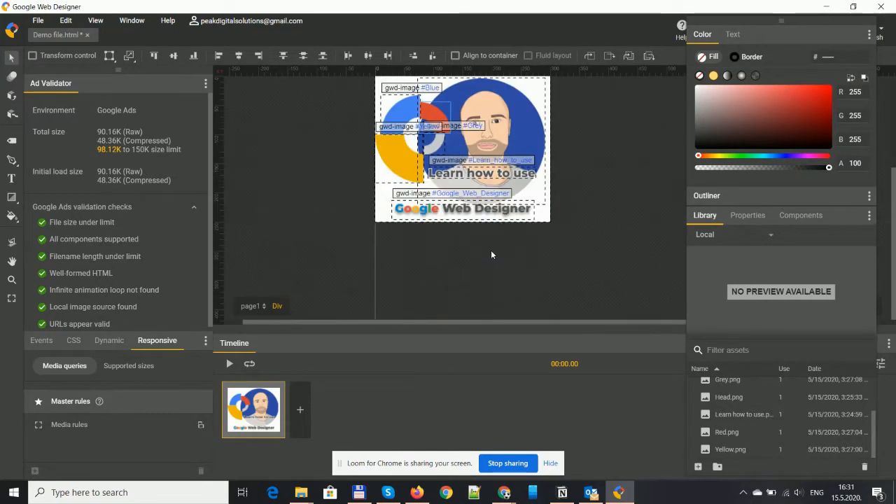
pyautogui.scroll(2, 491, 251)
pyautogui.scroll(-2, 491, 251)
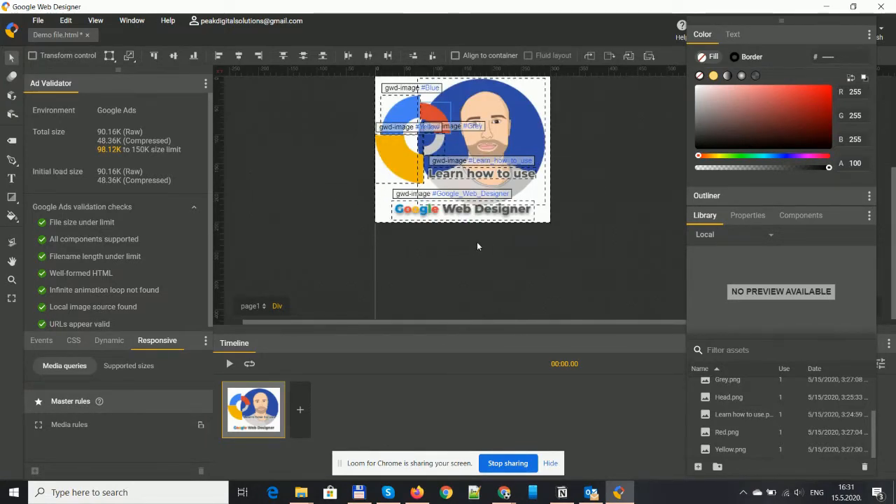
pyautogui.scroll(2, 477, 243)
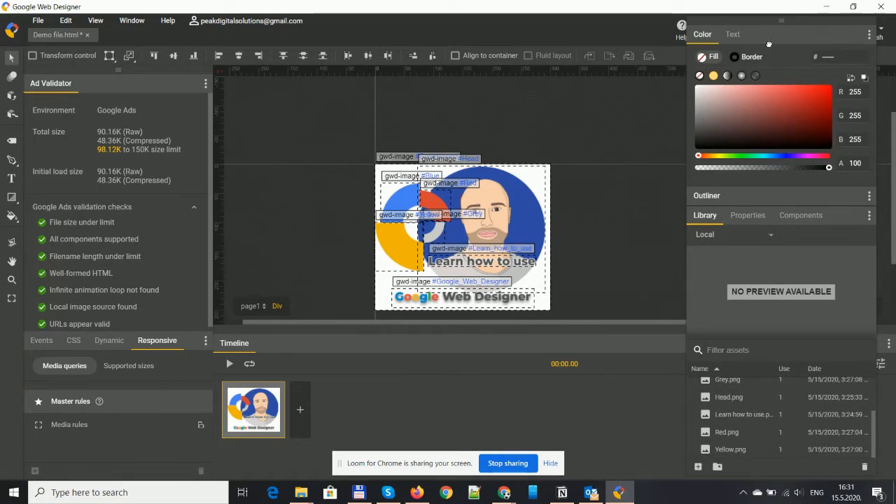
# Dock the floating panel group back beside the stage and switch the timeline to the layer-based Advanced mode.
pyautogui.moveTo(784, 28); pyautogui.dragTo(893, 89)
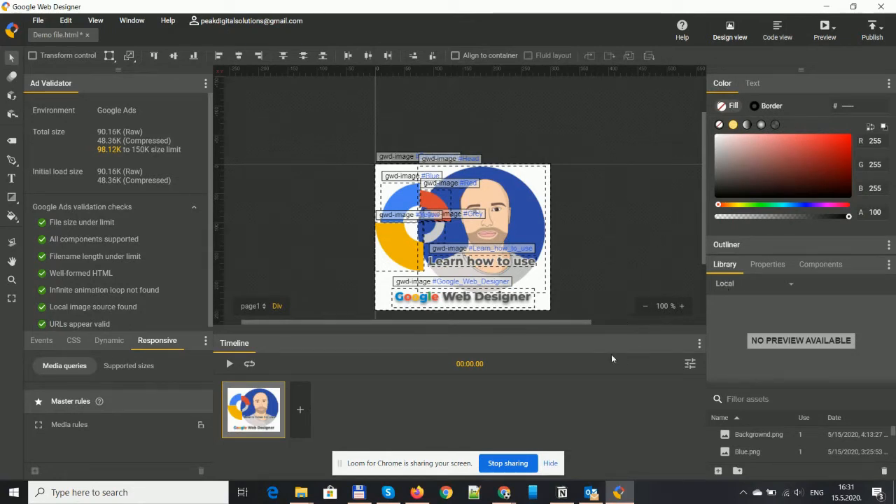
pyautogui.click(689, 363)
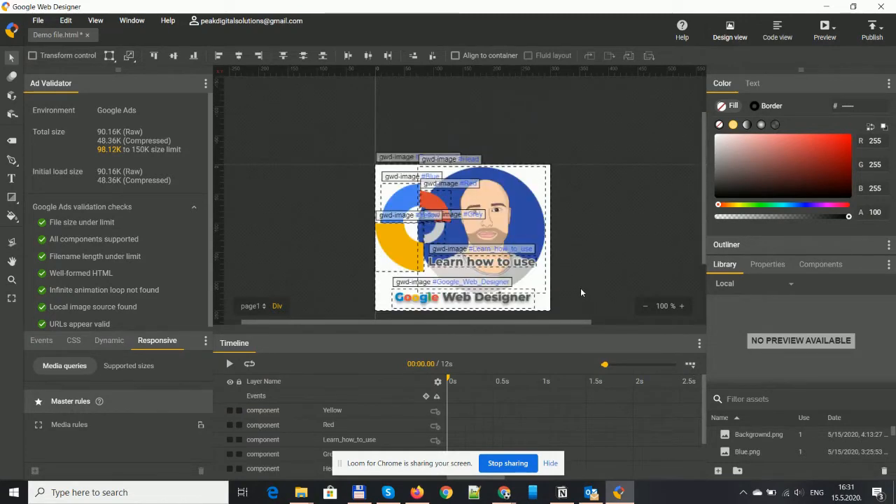
pyautogui.click(550, 462)
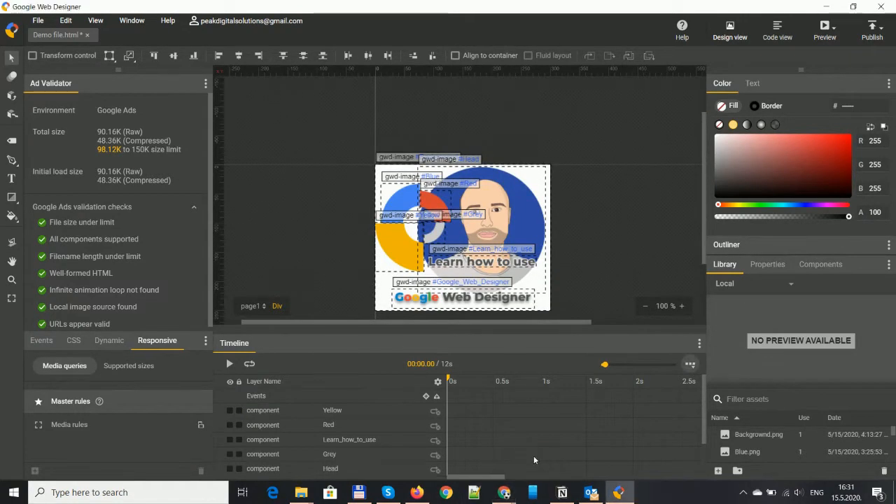
# Lock the Background layer and nudge the pieces of the ring logo slightly downward to line them up.
pyautogui.scroll(-2, 329, 438)
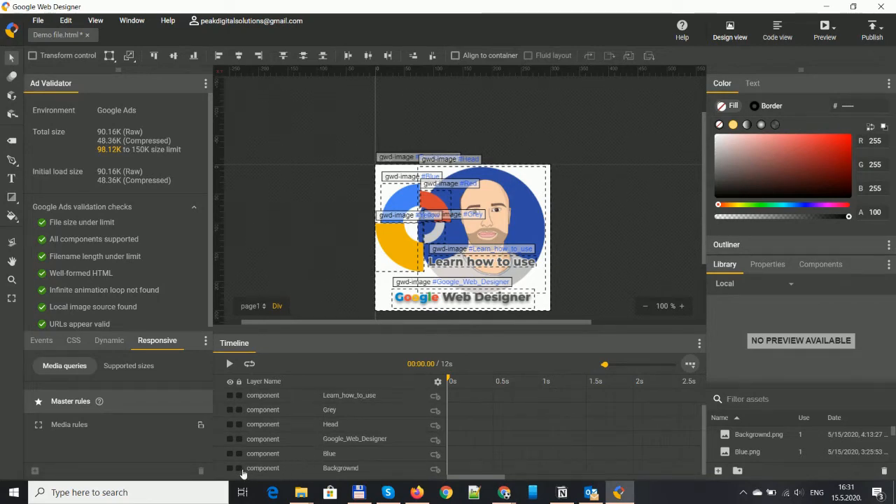
pyautogui.click(238, 469)
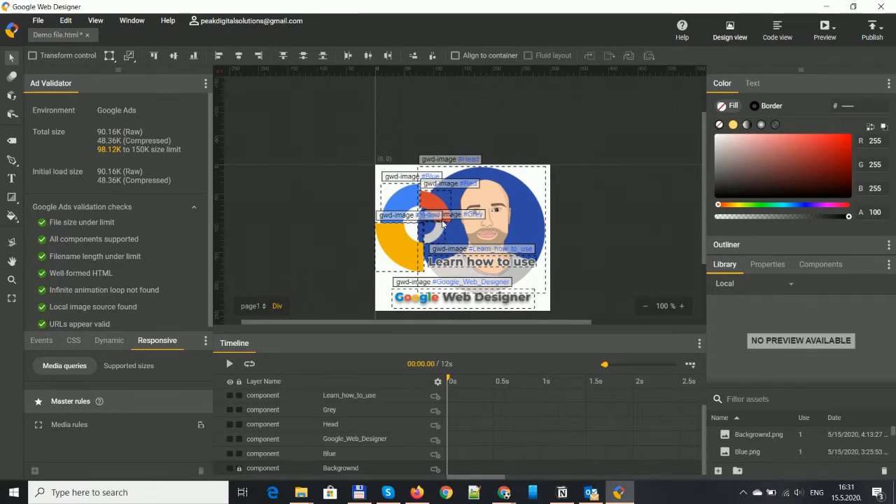
pyautogui.moveTo(435, 203)
pyautogui.mouseDown()
pyautogui.moveTo(402, 209)
pyautogui.moveTo(402, 242)
pyautogui.moveTo(437, 241)
pyautogui.moveTo(438, 211)
pyautogui.mouseUp()
pyautogui.click(397, 210)
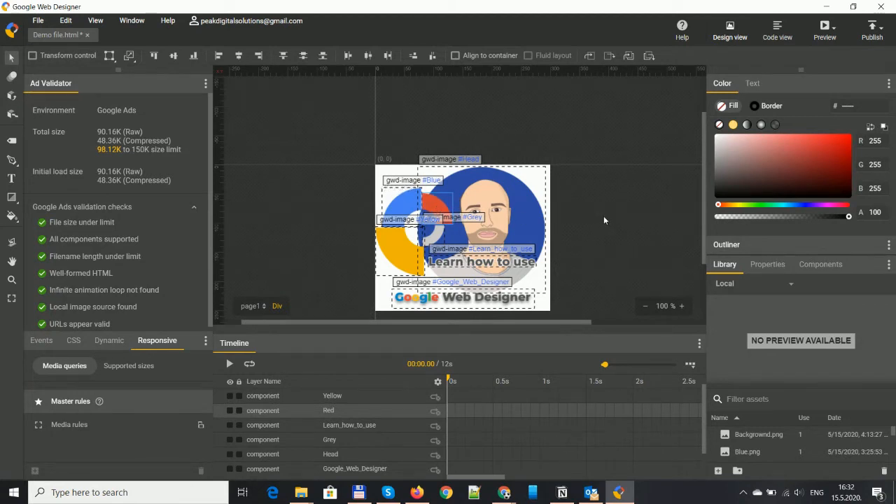
pyautogui.click(596, 236)
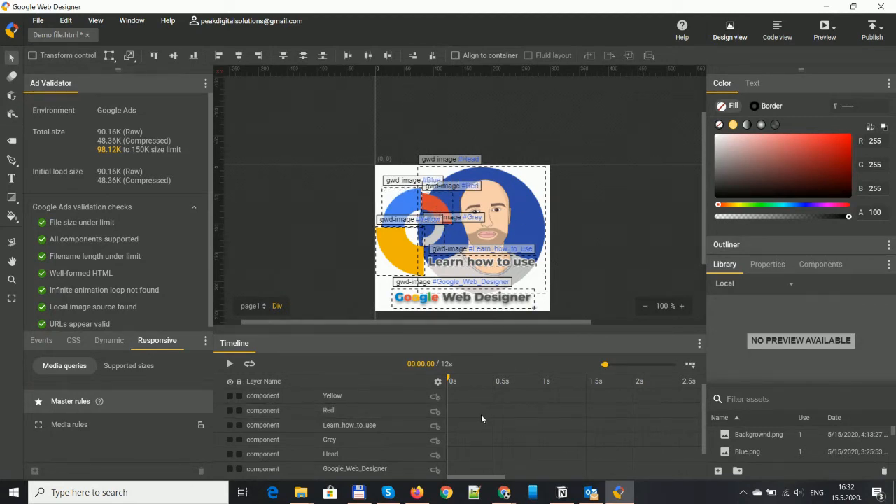
# Keep the Background layer locked and narrow the timeline's layer list to give the time ruler more room.
pyautogui.scroll(-2, 350, 431)
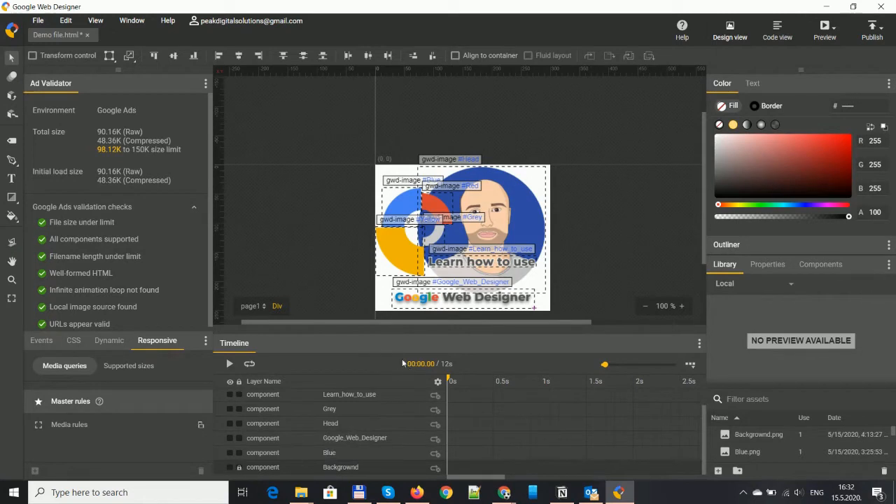
pyautogui.click(238, 467)
pyautogui.moveTo(444, 399); pyautogui.dragTo(391, 397)
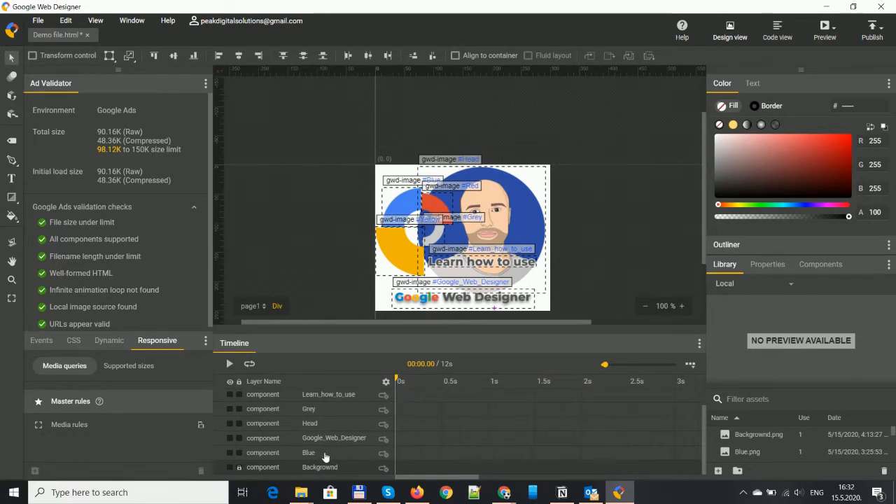
# Insert a keyframe on the Blue layer and move it to 0.3 s.
pyautogui.rightClick(452, 455)
pyautogui.click(494, 444)
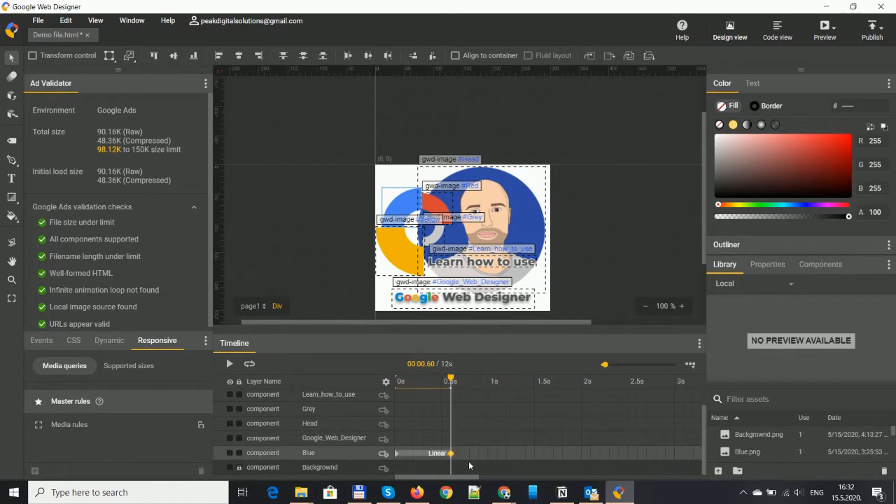
pyautogui.moveTo(452, 455); pyautogui.dragTo(423, 455)
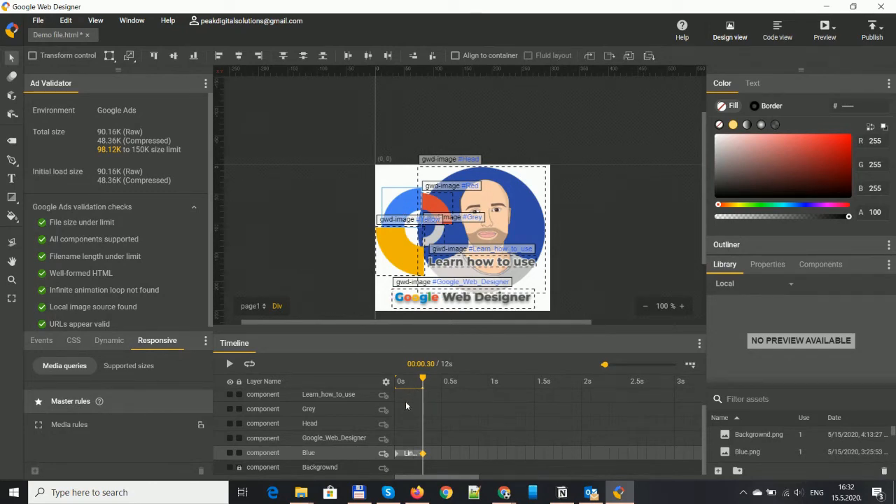
# Animate the Blue image from outside the banner at about (-125, -88) at 0 s into its ring position at 0.3 s, and show its properties.
pyautogui.click(396, 455)
pyautogui.moveTo(408, 213); pyautogui.dragTo(322, 132)
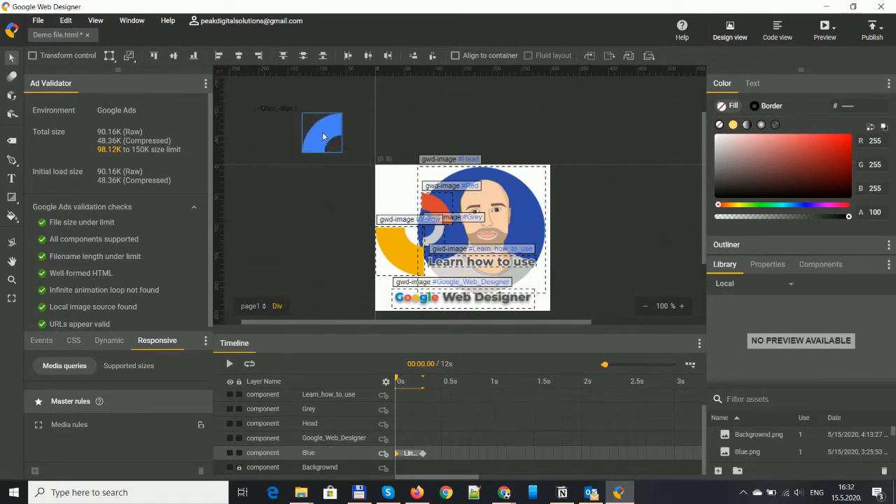
pyautogui.click(423, 452)
pyautogui.moveTo(324, 145); pyautogui.dragTo(402, 211)
pyautogui.click(766, 266)
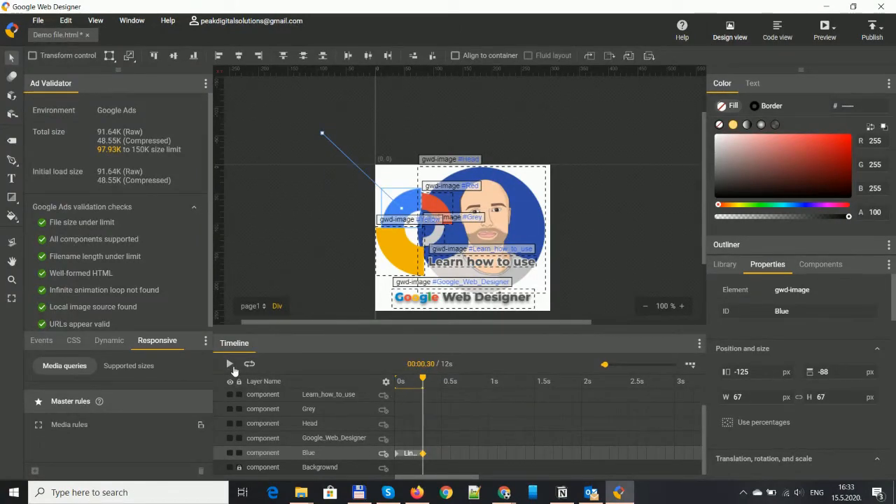
# Play the timeline repeatedly to check how the Blue piece moves into the banner.
pyautogui.click(230, 364)
pyautogui.click(230, 364)
pyautogui.click(230, 364)
# Insert a keyframe on the Red layer and place it at 0.3 s, and move Blue's end keyframe to 0.4 s.
pyautogui.moveTo(436, 213)
pyautogui.mouseDown()
pyautogui.moveTo(476, 137)
pyautogui.moveTo(505, 129)
pyautogui.moveTo(437, 212)
pyautogui.mouseUp()
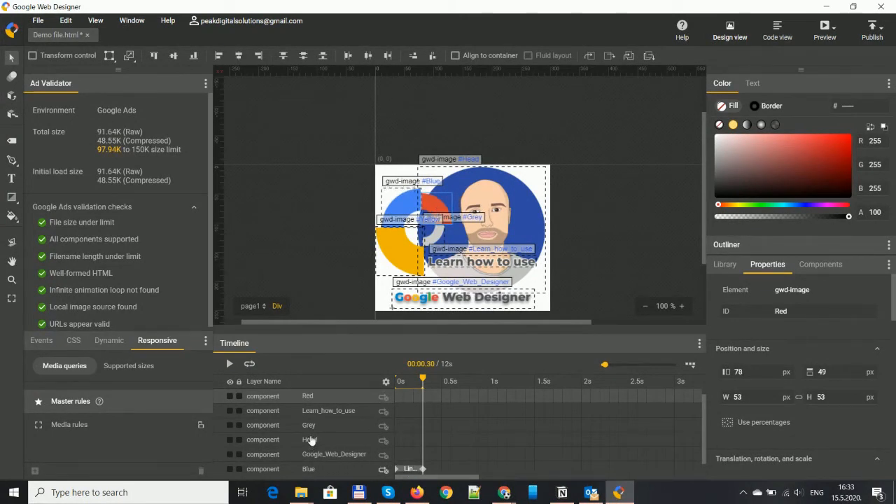
pyautogui.click(412, 396)
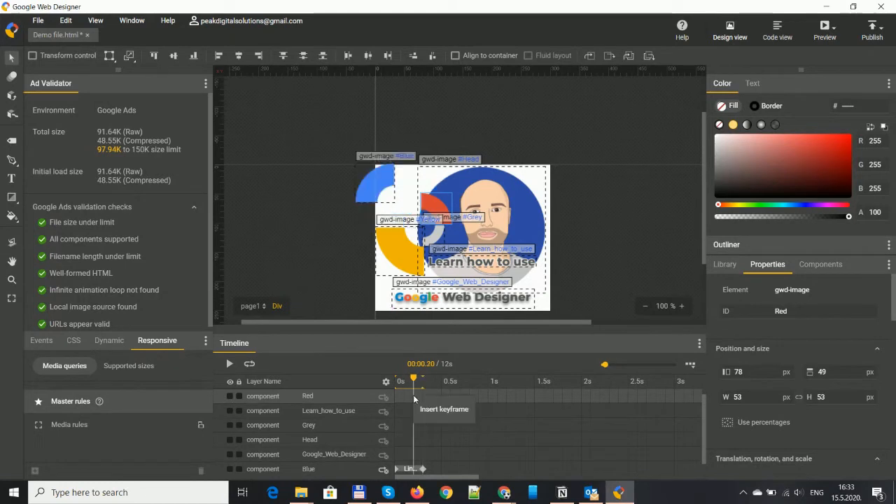
pyautogui.click(415, 396)
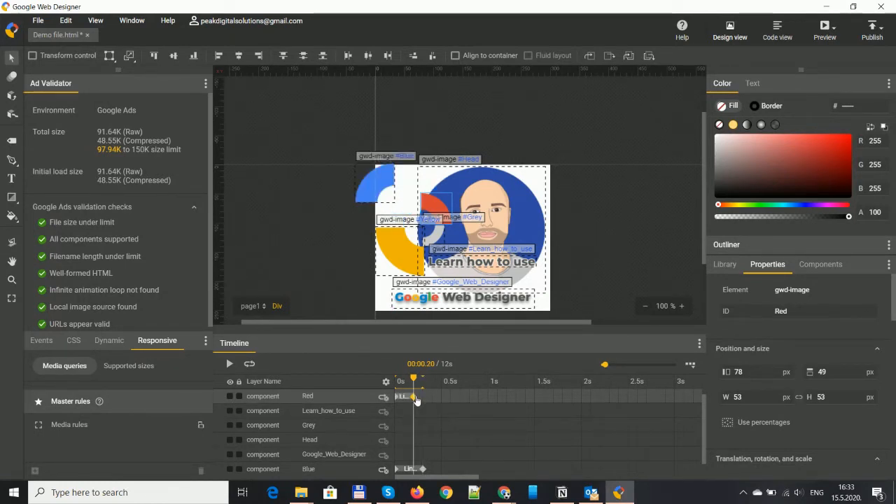
pyautogui.click(422, 469)
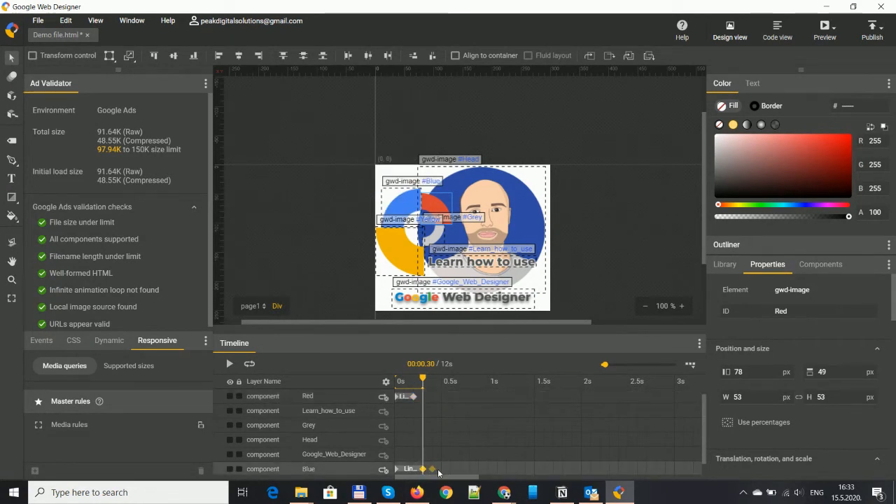
pyautogui.click(413, 396)
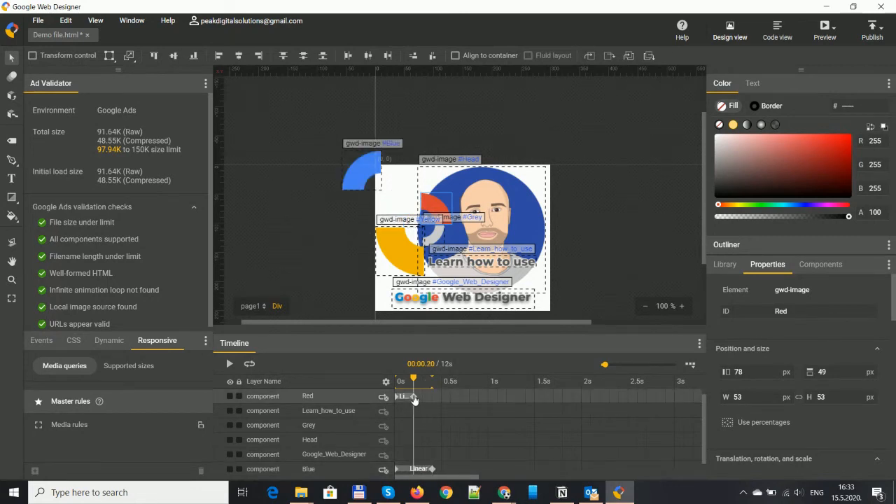
pyautogui.click(422, 397)
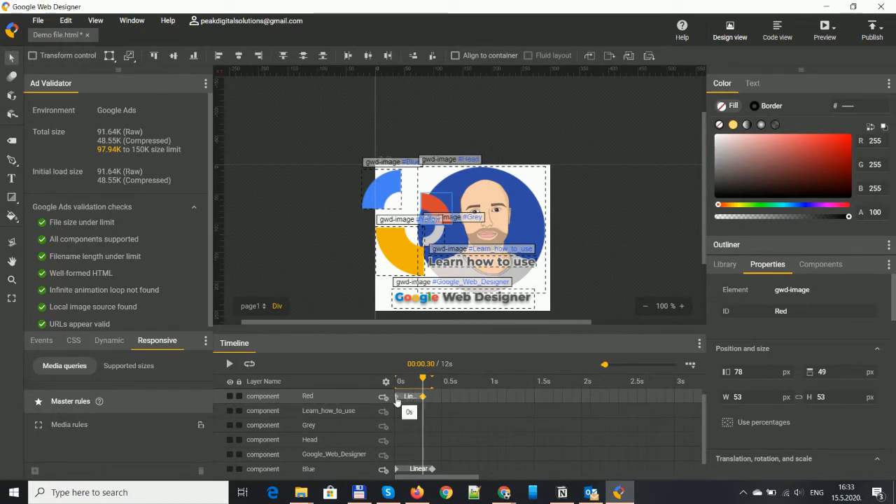
# Animate the Red image from above the banner at about (219, -81) at 0 s into its ring position at 0.3 s.
pyautogui.click(398, 401)
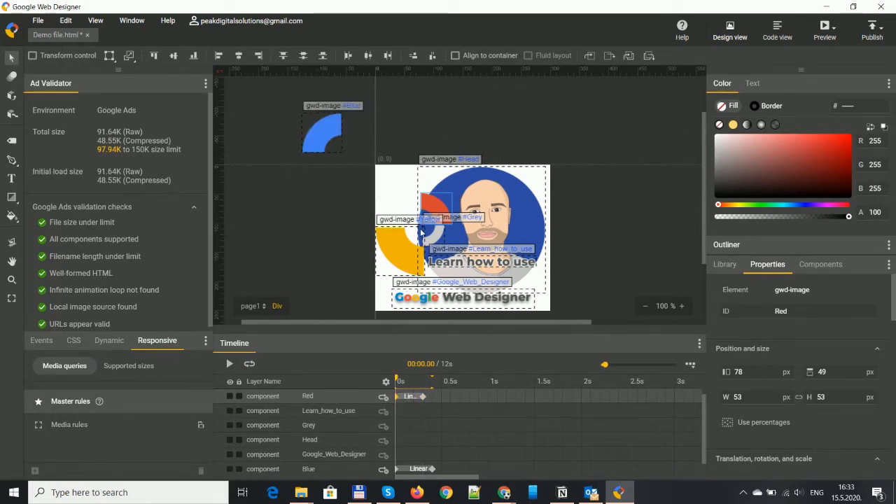
pyautogui.moveTo(436, 210); pyautogui.dragTo(519, 131)
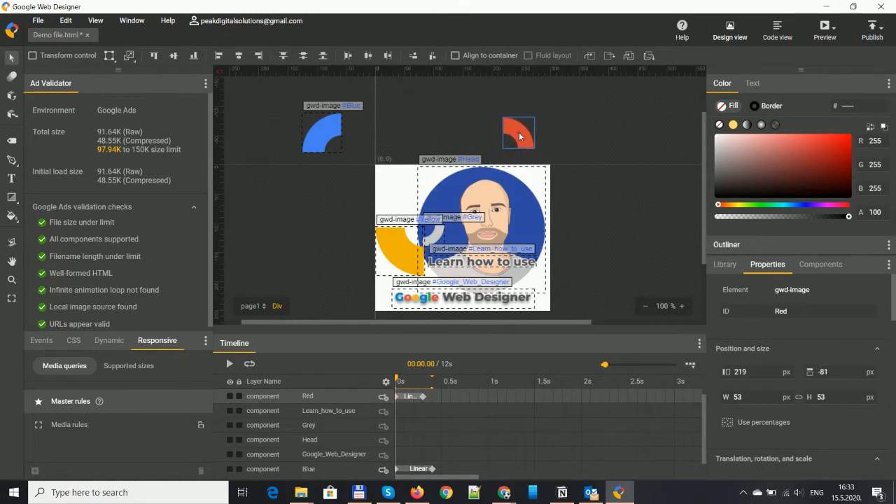
pyautogui.click(423, 396)
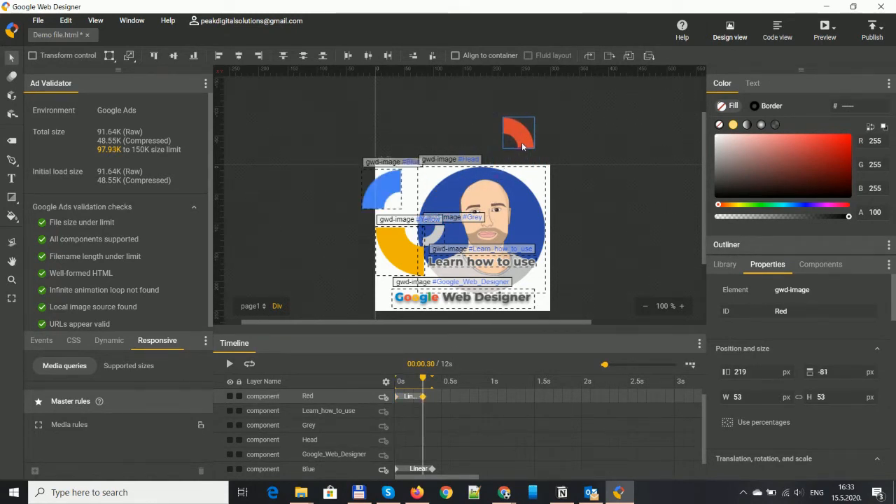
pyautogui.moveTo(517, 141); pyautogui.dragTo(435, 210)
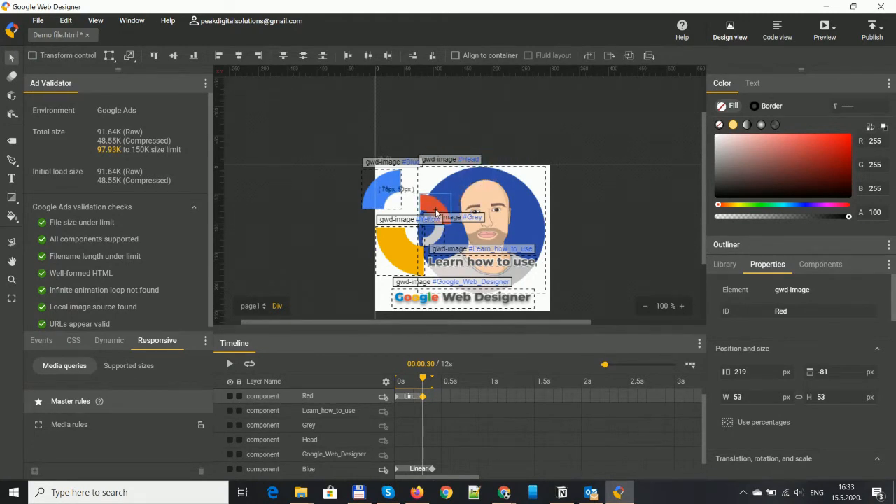
# Add a 0.2 s keyframe on the Grey layer and animate Grey from below the banner, about (201, 291) at 0 s, into its ring position.
pyautogui.rightClick(413, 425)
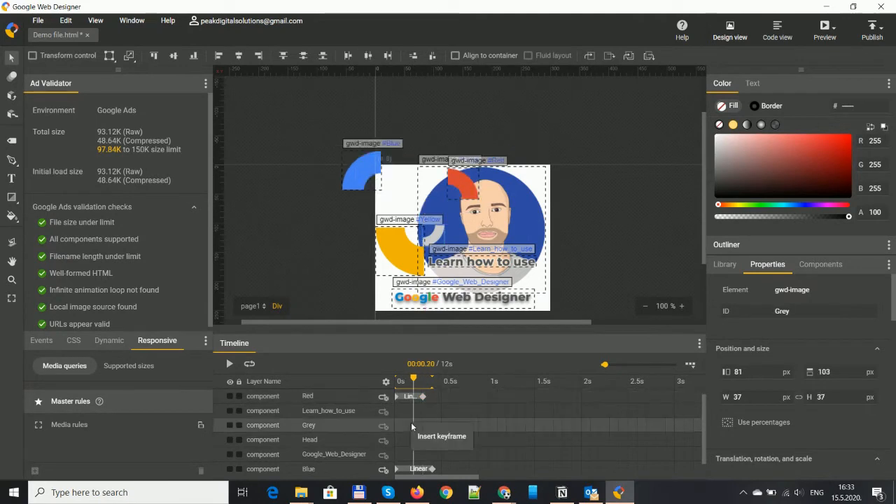
pyautogui.click(424, 438)
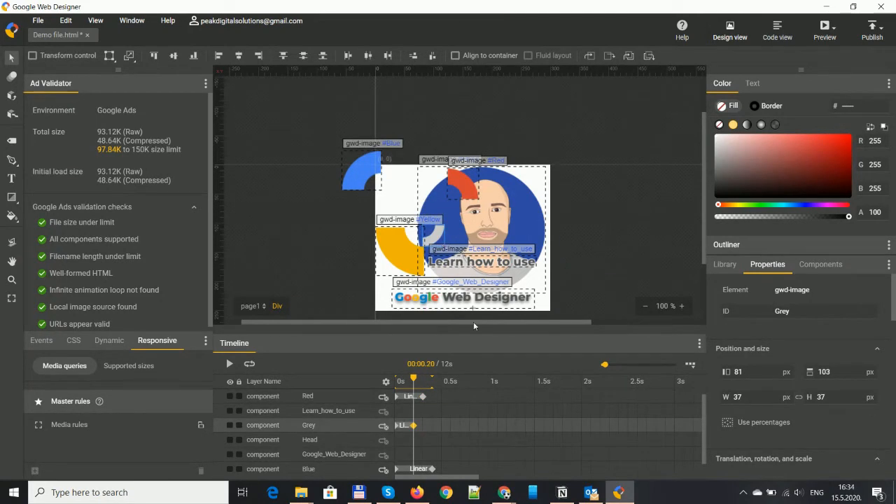
pyautogui.scroll(-1, 437, 413)
pyautogui.scroll(-1, 437, 418)
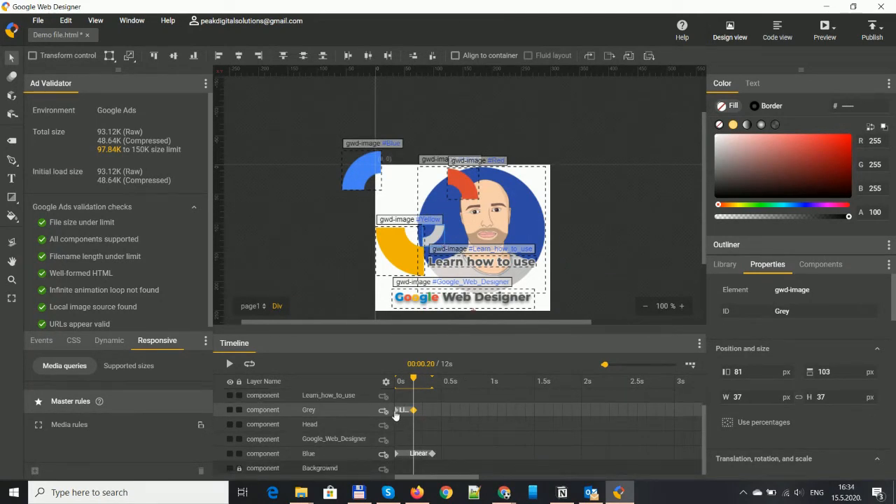
pyautogui.click(396, 415)
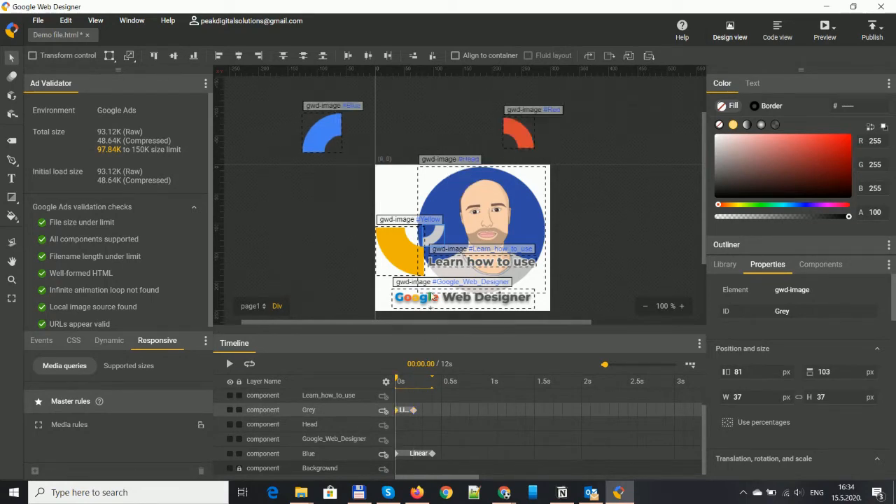
pyautogui.moveTo(434, 240); pyautogui.dragTo(497, 256)
pyautogui.scroll(5, 486, 252)
pyautogui.scroll(-5, 482, 250)
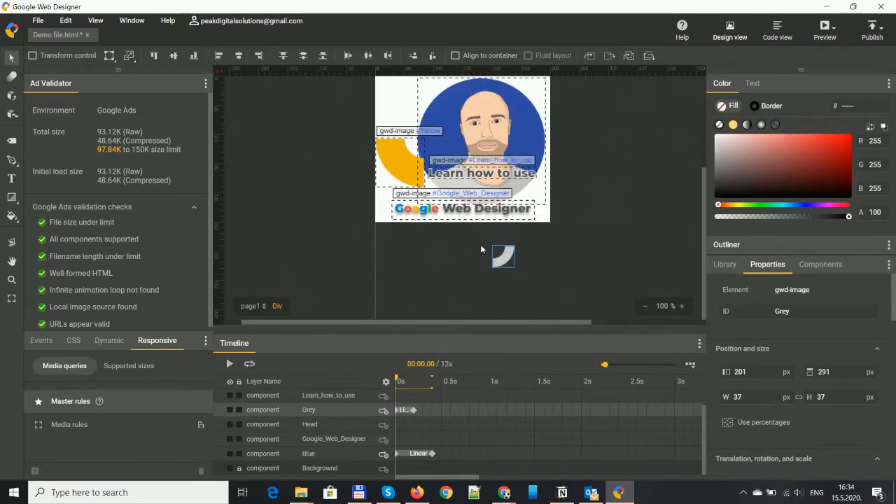
pyautogui.click(413, 410)
pyautogui.moveTo(501, 256); pyautogui.dragTo(436, 149)
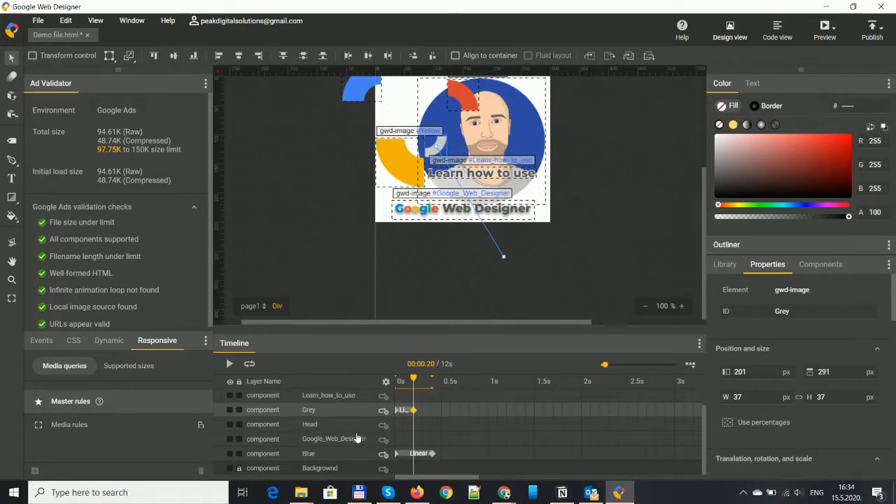
# Add a 0.4 s keyframe on the Yellow layer and animate Yellow from outside the banner, about (-161, 241) at 0 s, into its ring position.
pyautogui.scroll(3, 360, 437)
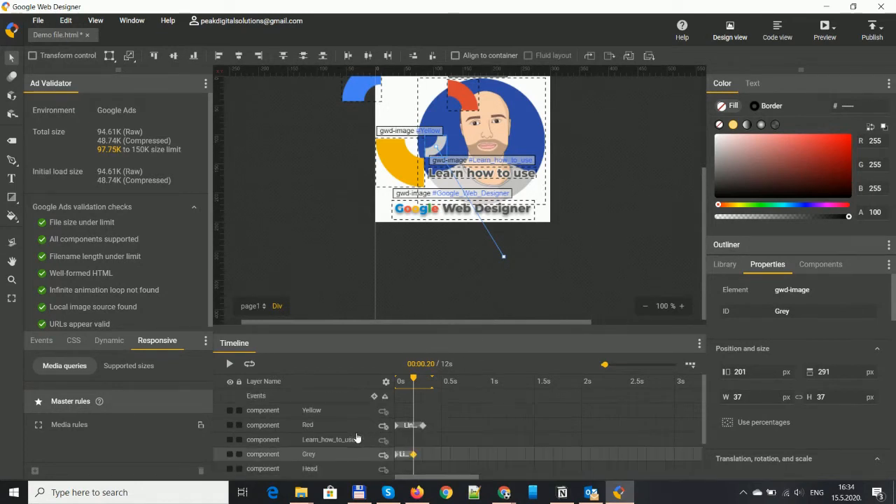
pyautogui.rightClick(435, 412)
pyautogui.click(456, 424)
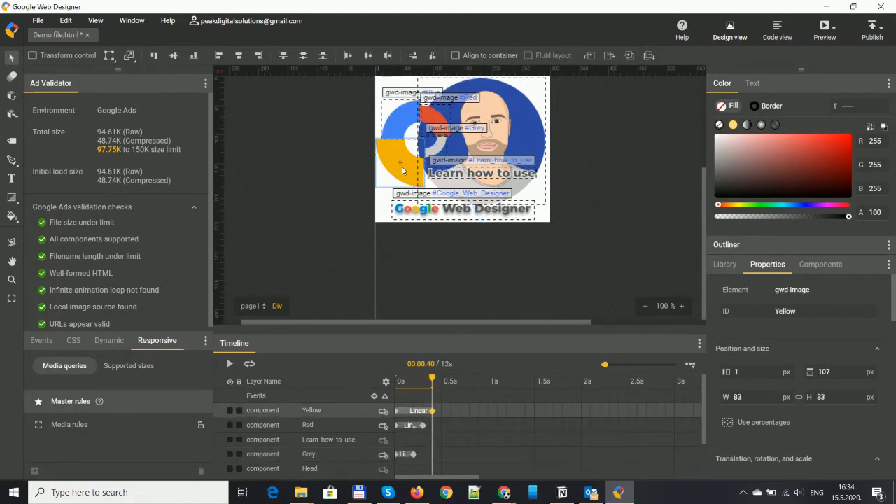
pyautogui.click(397, 415)
pyautogui.moveTo(400, 163); pyautogui.dragTo(305, 240)
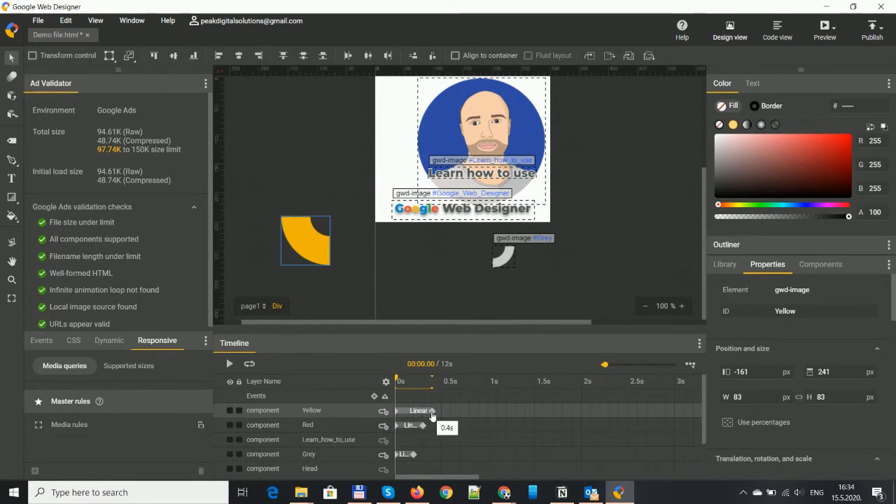
pyautogui.click(432, 413)
pyautogui.moveTo(302, 239); pyautogui.dragTo(400, 167)
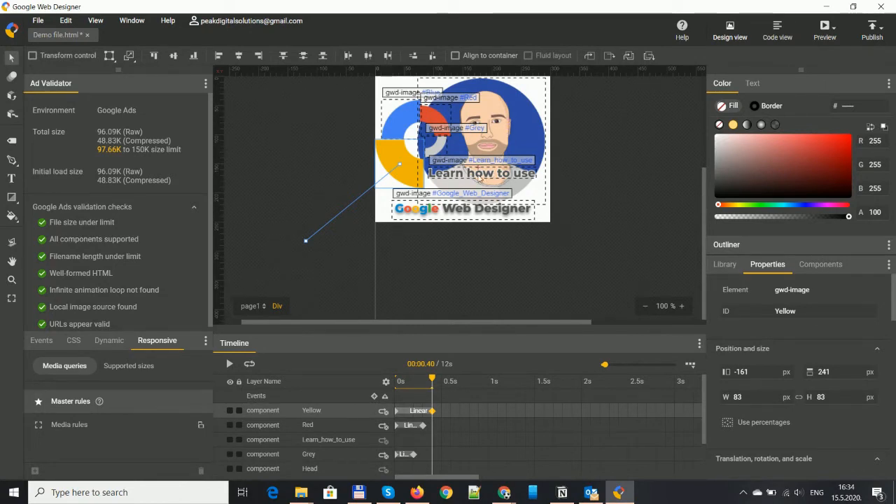
# Insert a keyframe at 0.2 s on the Google_Web_Designer layer and bring its scale properties into view.
pyautogui.click(474, 218)
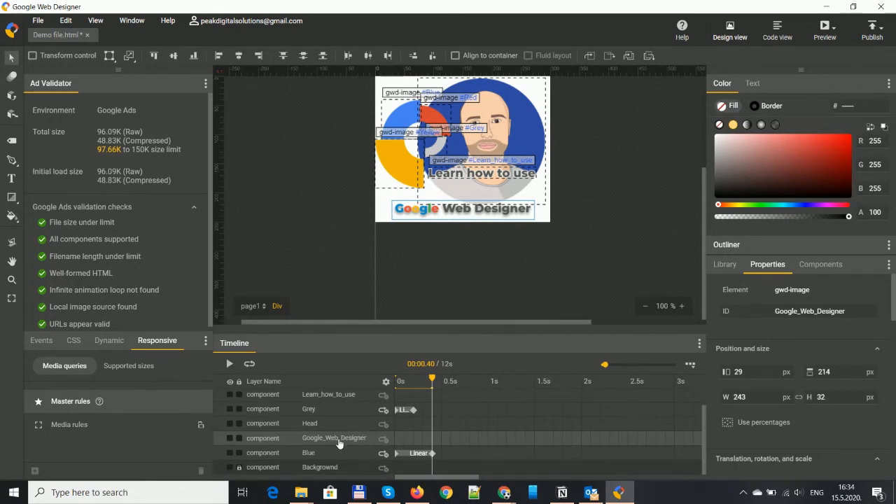
pyautogui.rightClick(412, 437)
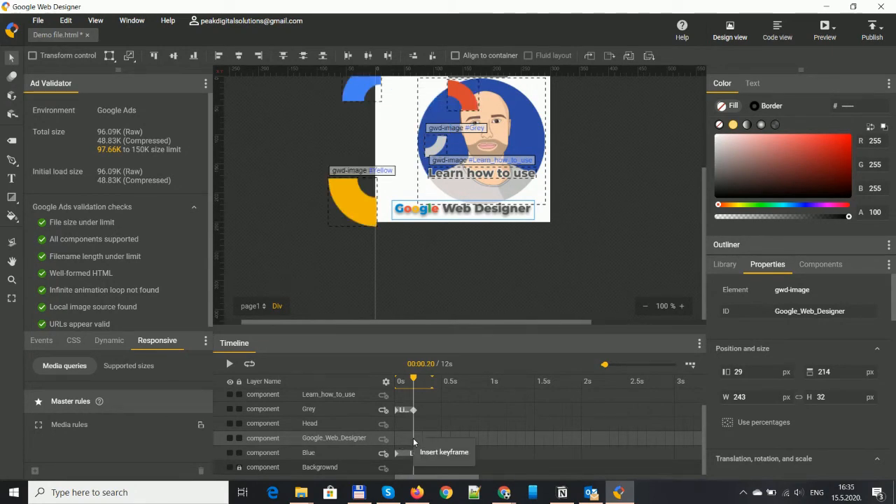
pyautogui.click(419, 455)
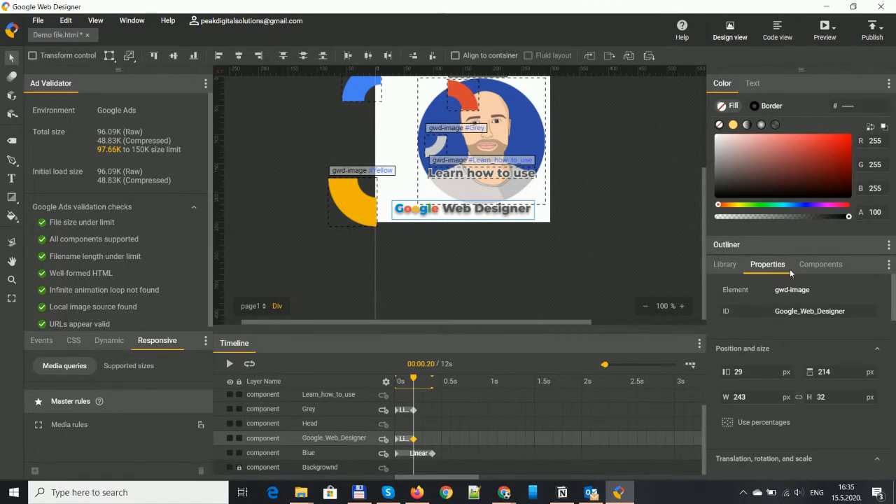
pyautogui.scroll(-1, 766, 388)
pyautogui.scroll(-2, 768, 396)
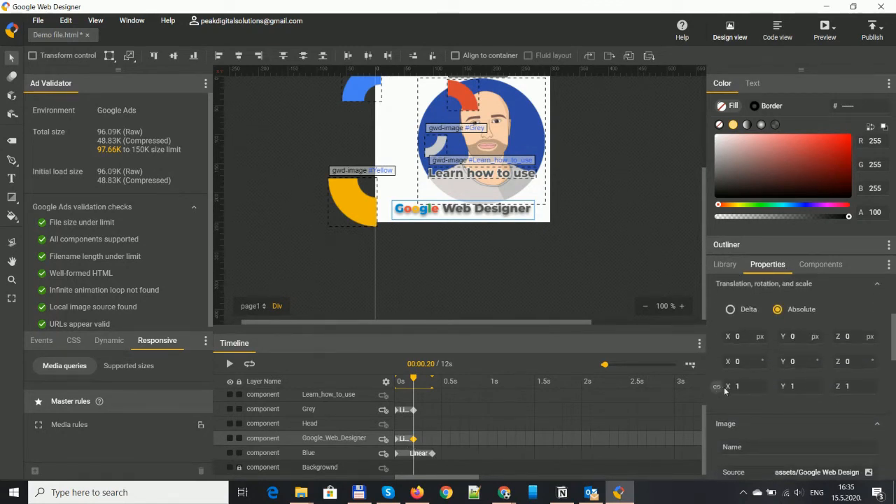
pyautogui.click(741, 385)
pyautogui.write('0.001')
pyautogui.press('Return')
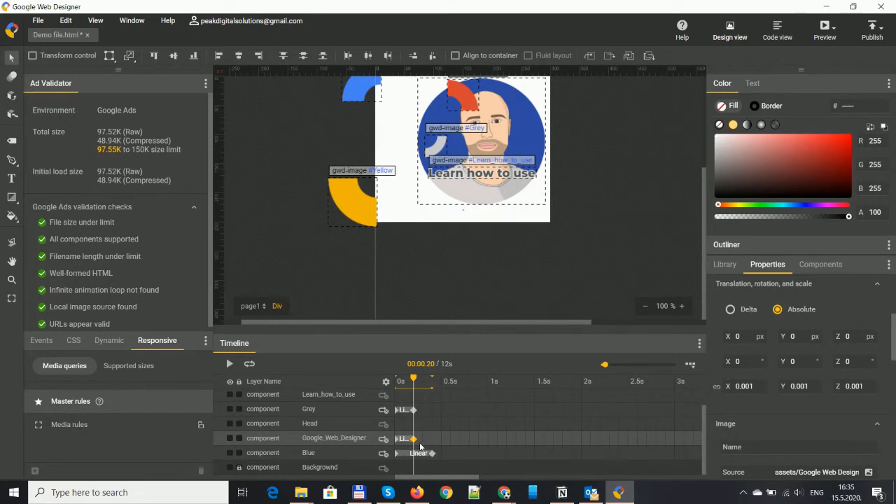
pyautogui.click(758, 386)
pyautogui.write('1')
pyautogui.press('Return')
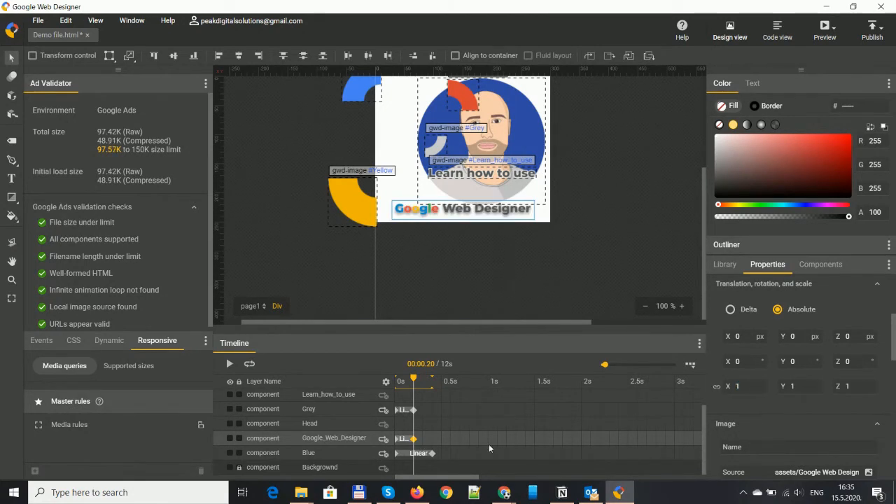
# Set the scale of the Google_Web_Designer image to 0.001 at its 0 s keyframe.
pyautogui.click(397, 439)
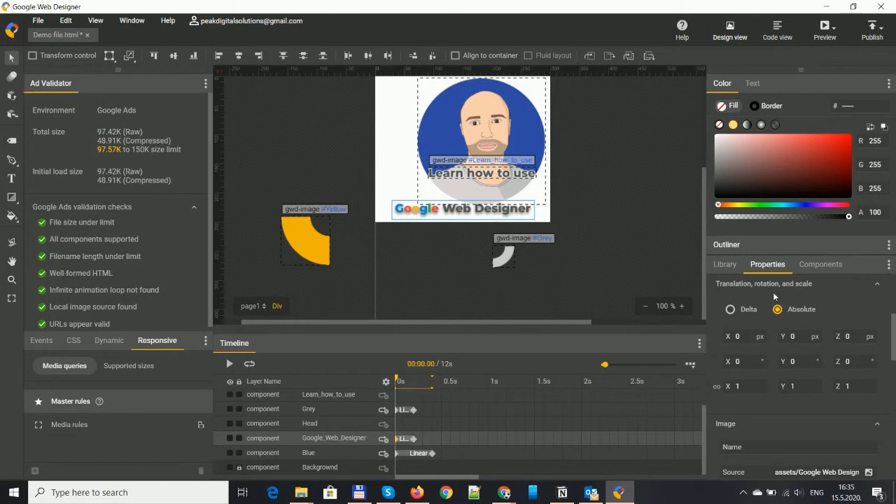
pyautogui.click(744, 389)
pyautogui.write('0.001')
pyautogui.press('Return')
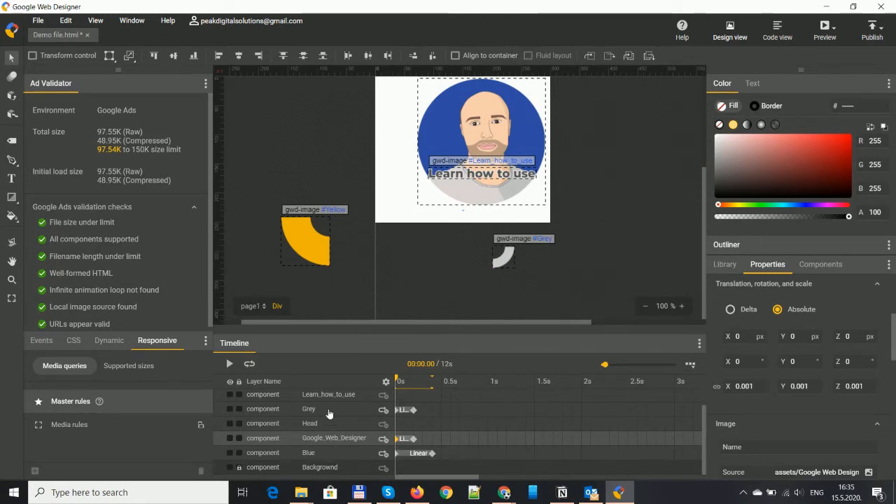
# Insert keyframes on the Learn_how_to_use layer at 0.4 s, 0.7 s and 1 s.
pyautogui.rightClick(431, 396)
pyautogui.click(460, 410)
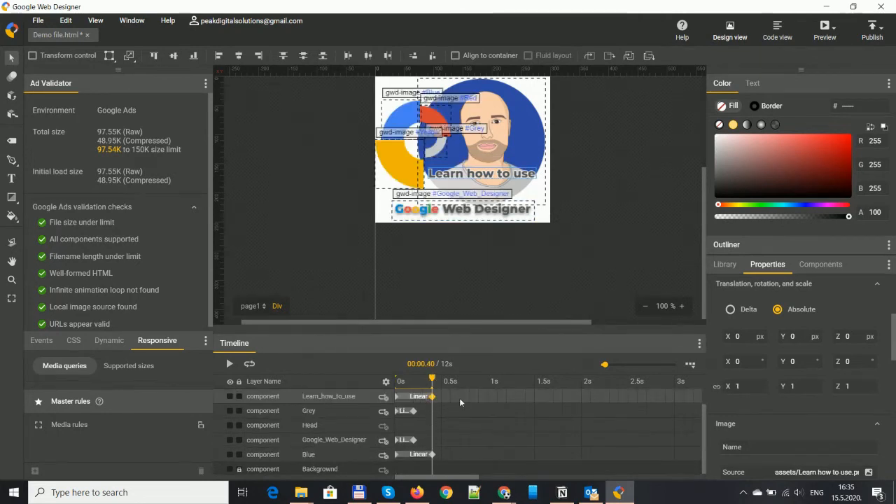
pyautogui.rightClick(459, 396)
pyautogui.click(476, 412)
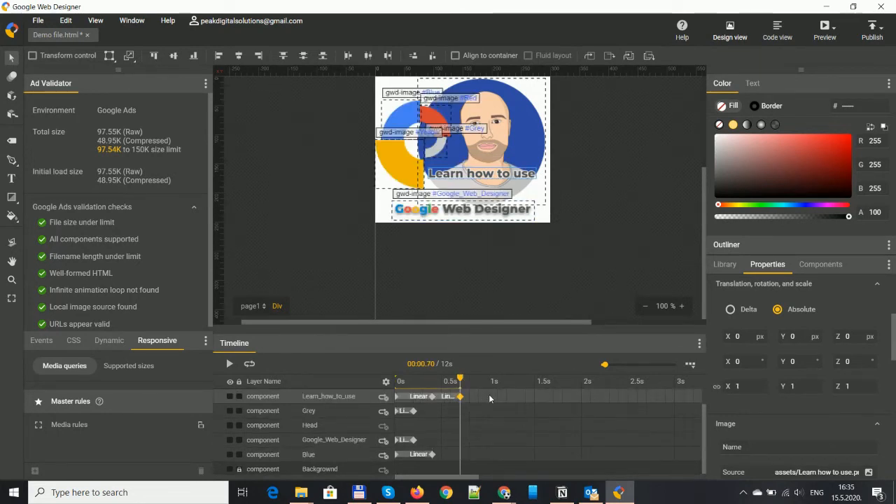
pyautogui.rightClick(488, 394)
pyautogui.click(503, 409)
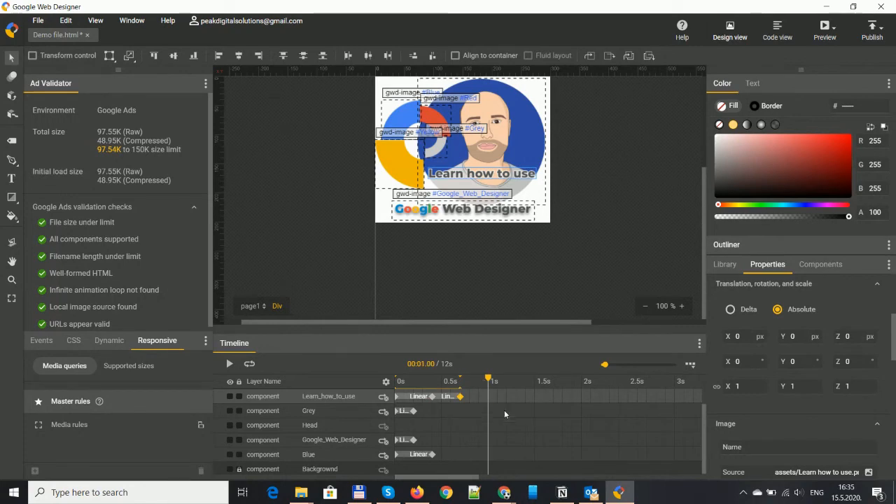
# Insert further keyframes on the Learn_how_to_use layer at 0.2 s, 1.2 s and 1.4 s.
pyautogui.rightClick(413, 397)
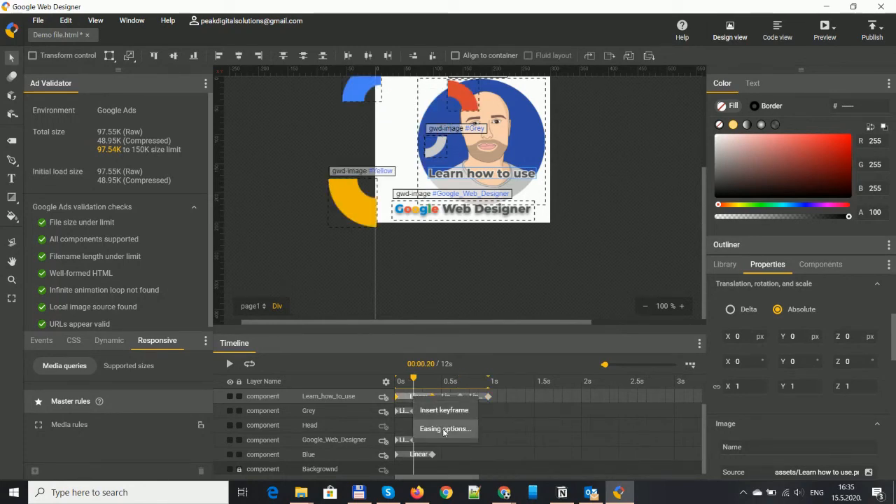
pyautogui.click(442, 413)
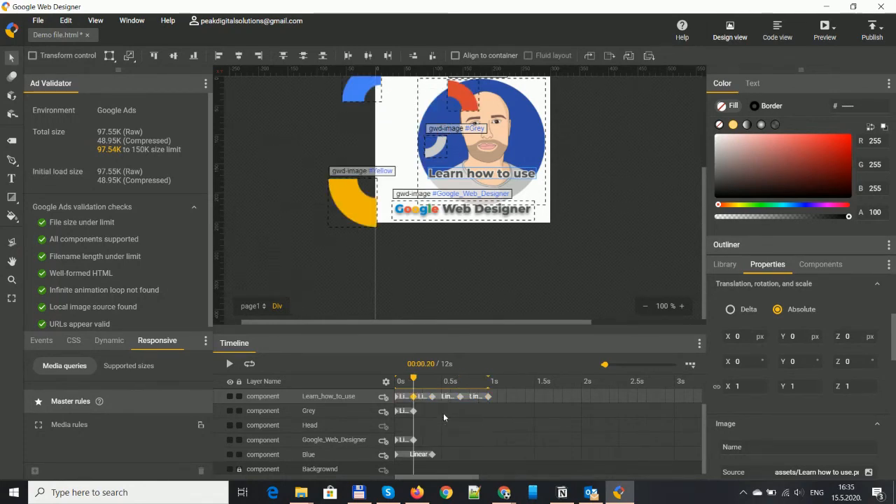
pyautogui.rightClick(506, 397)
pyautogui.click(527, 412)
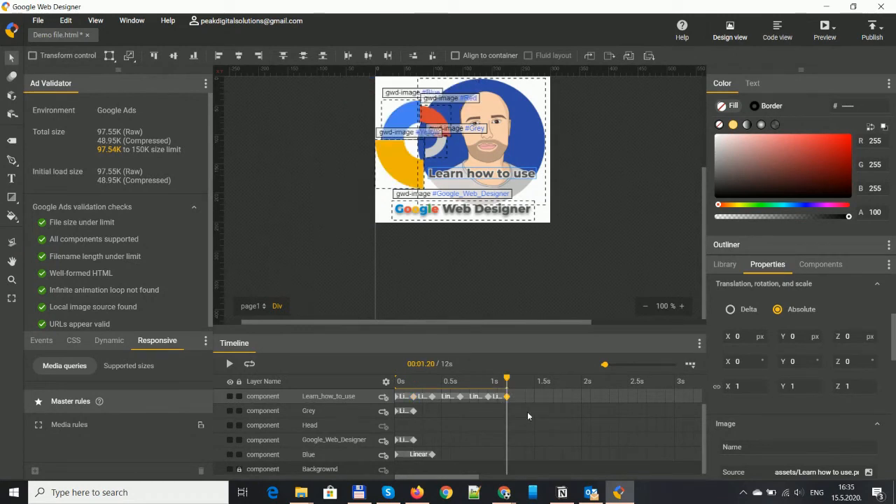
pyautogui.rightClick(525, 396)
pyautogui.click(542, 410)
# Set the scale of the Learn_how_to_use image to 0.001 at its 0 s keyframe.
pyautogui.click(397, 397)
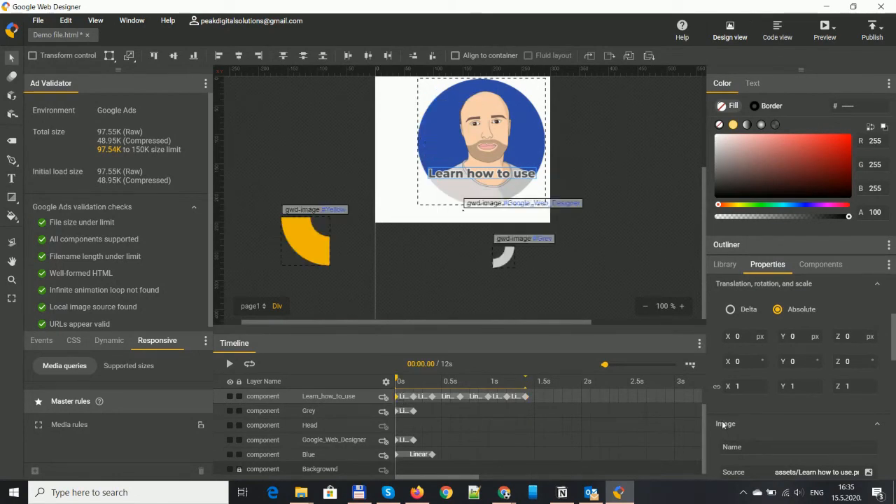
pyautogui.click(743, 386)
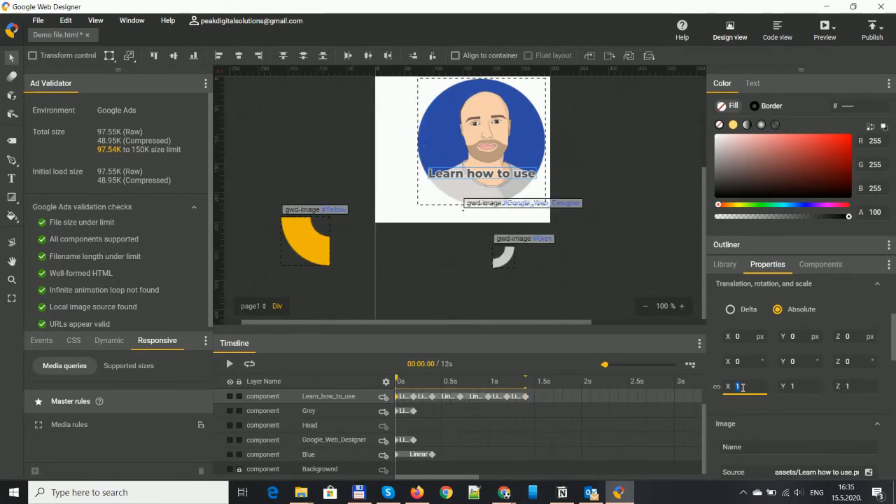
pyautogui.write('0.001')
pyautogui.press('Return')
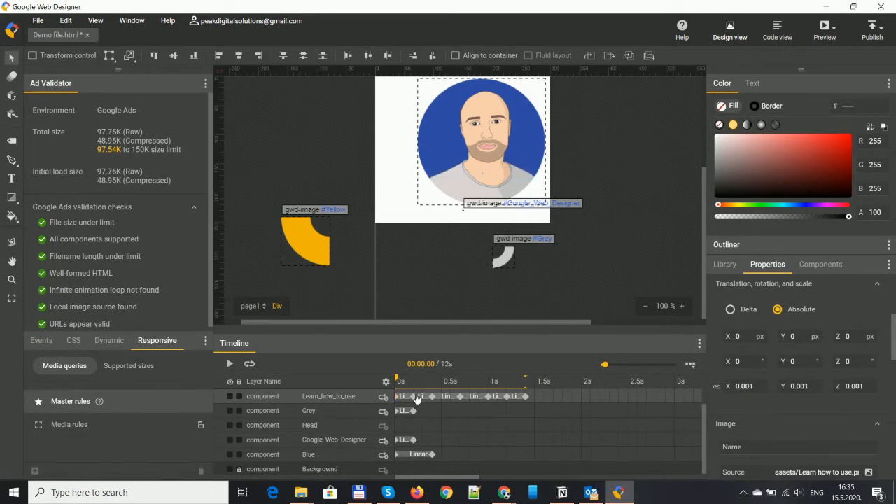
# Set the Learn_how_to_use image's scale to 1 at its 0.2 s keyframe and 1.5 at its 0.4 s keyframe.
pyautogui.click(415, 397)
pyautogui.click(758, 386)
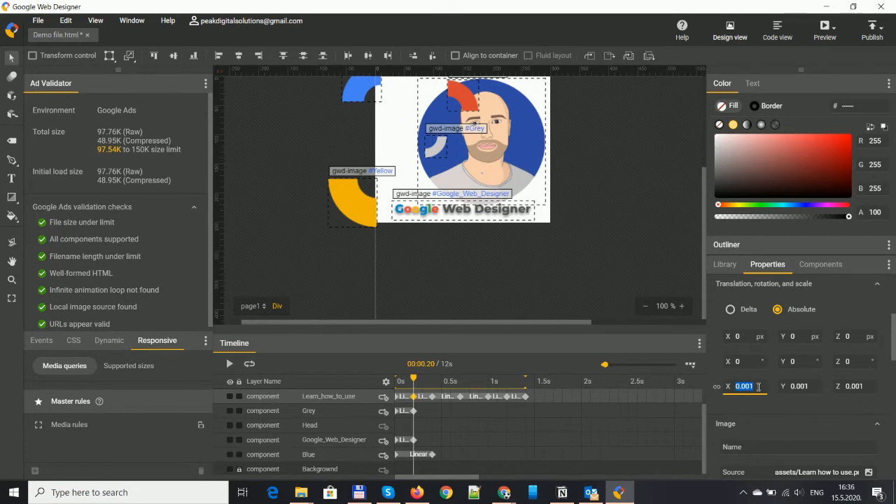
pyautogui.press('Return')
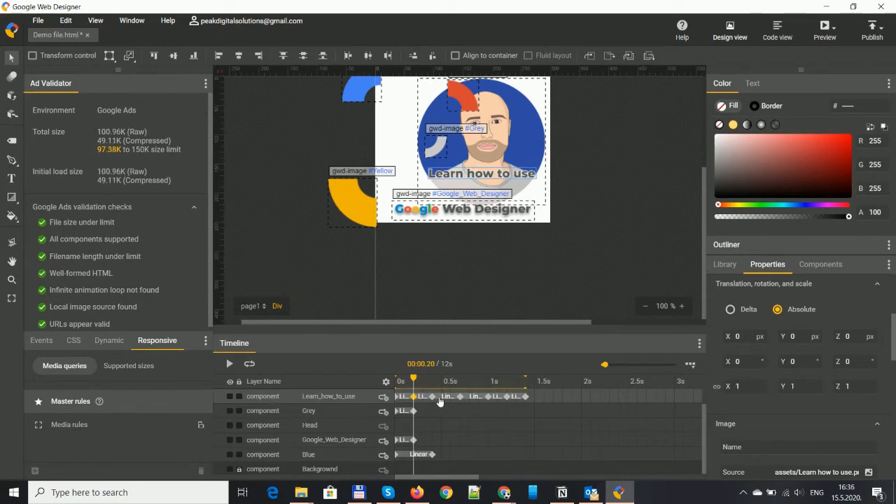
pyautogui.click(433, 397)
pyautogui.click(755, 386)
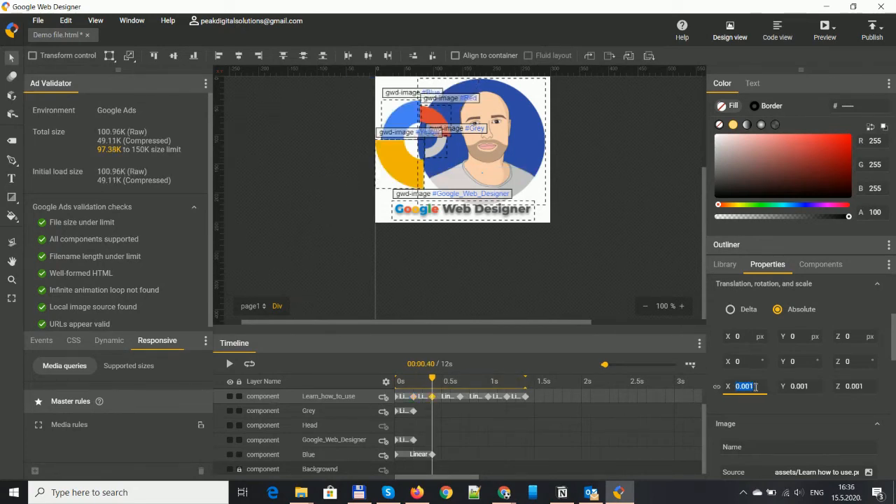
pyautogui.write('1.5')
pyautogui.press('Return')
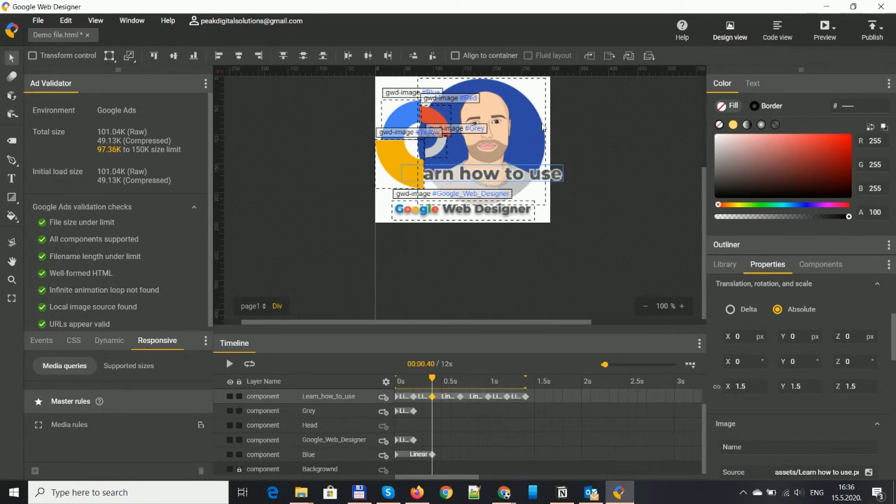
# Bring the Learn_how_to_use image forward in the stacking order, above the Red and Yellow layers.
pyautogui.click(595, 54)
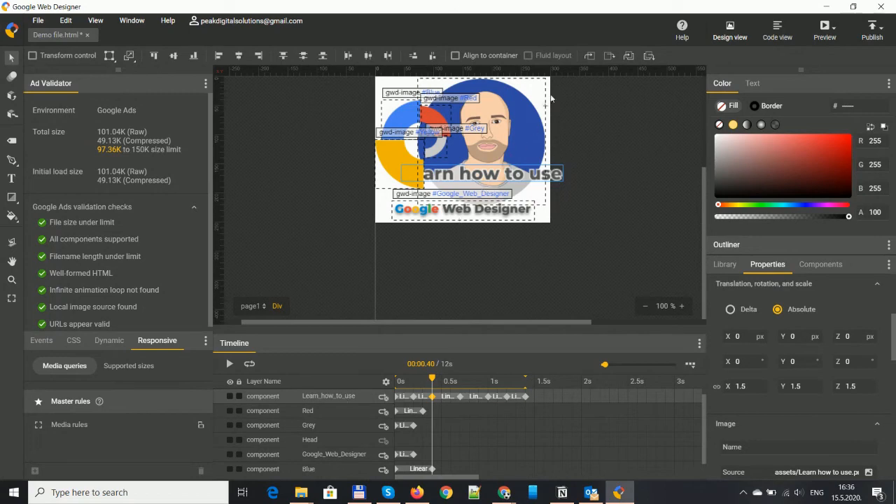
pyautogui.click(589, 56)
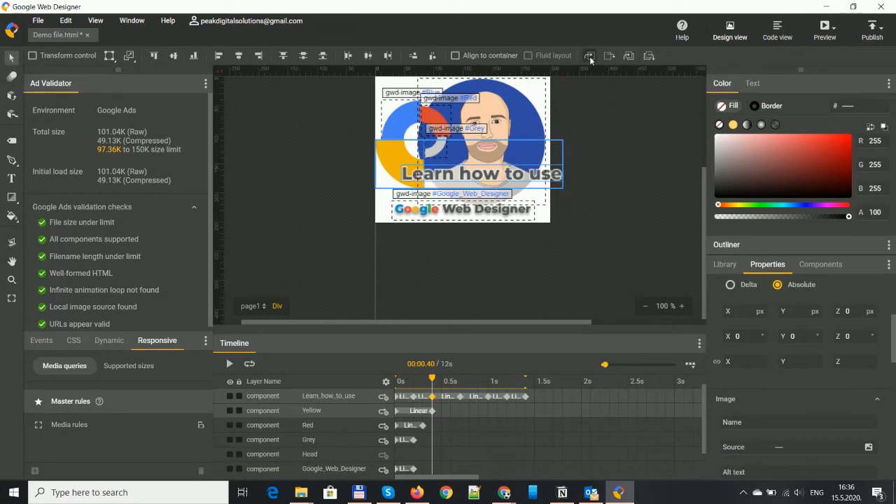
pyautogui.click(461, 397)
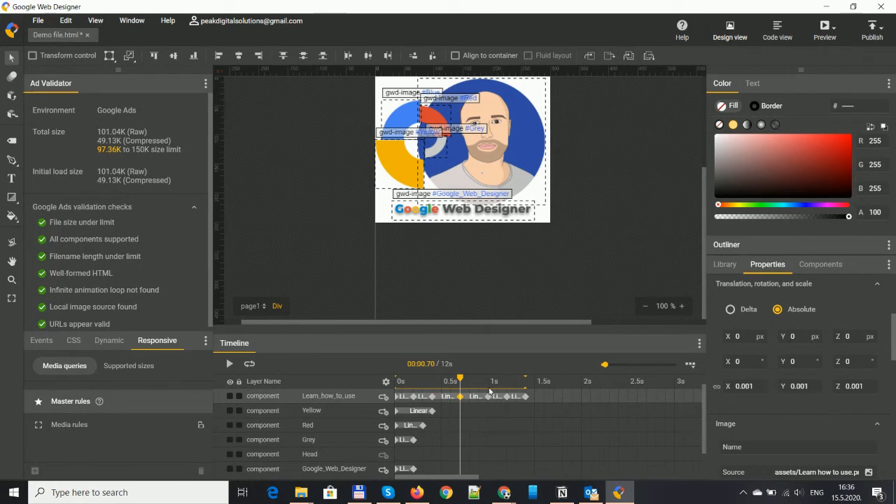
pyautogui.click(432, 396)
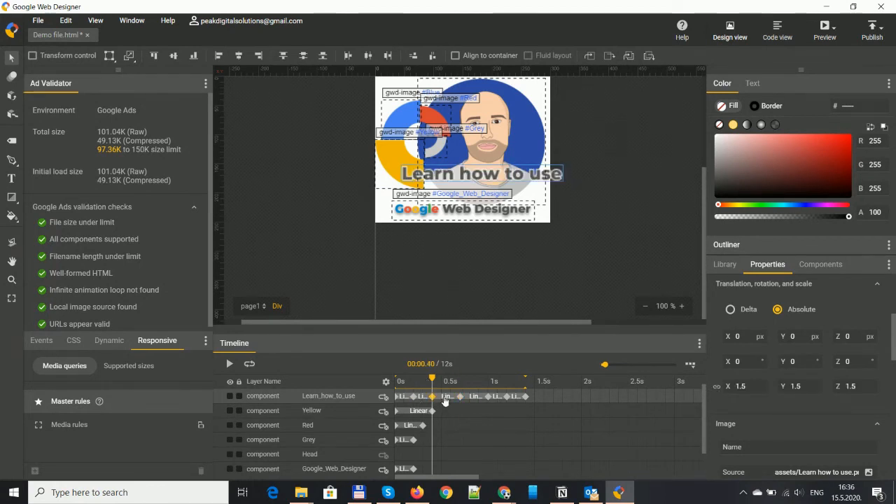
# Set the Learn_how_to_use image's scale to 1 at its 0.7 s keyframe and 1.5 at its 1 s keyframe.
pyautogui.click(460, 396)
pyautogui.click(746, 385)
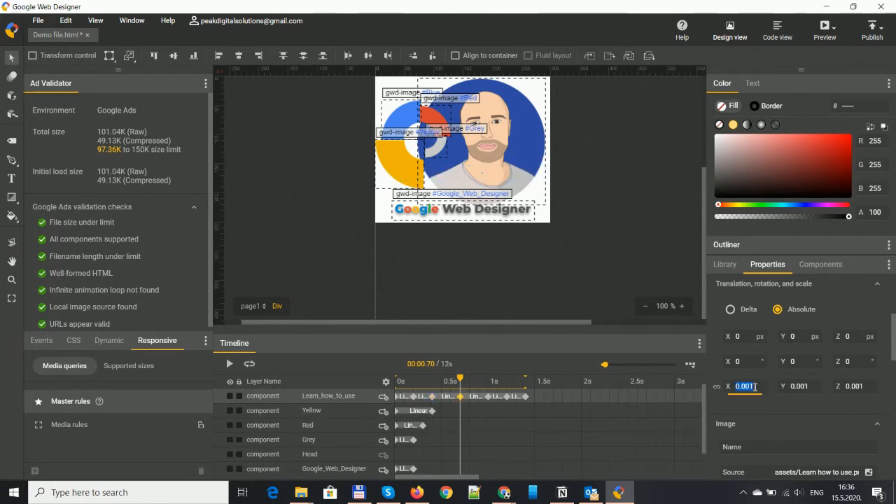
pyautogui.write('1')
pyautogui.press('Return')
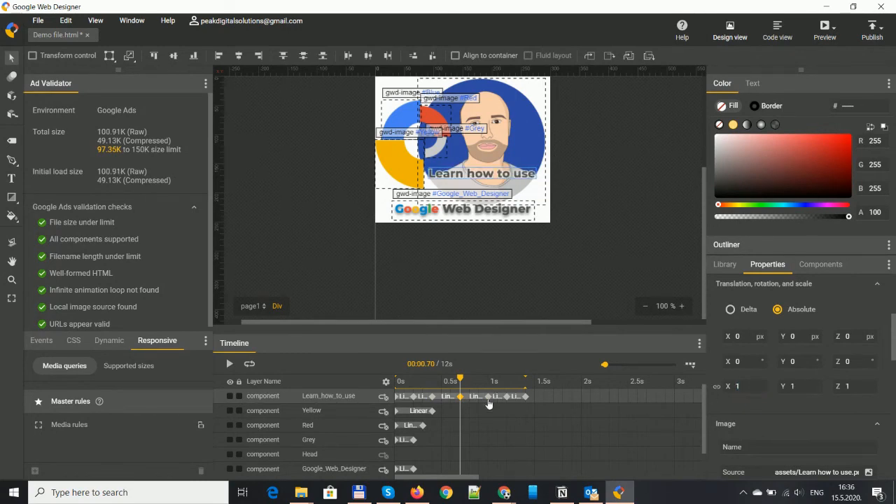
pyautogui.click(490, 400)
pyautogui.click(753, 386)
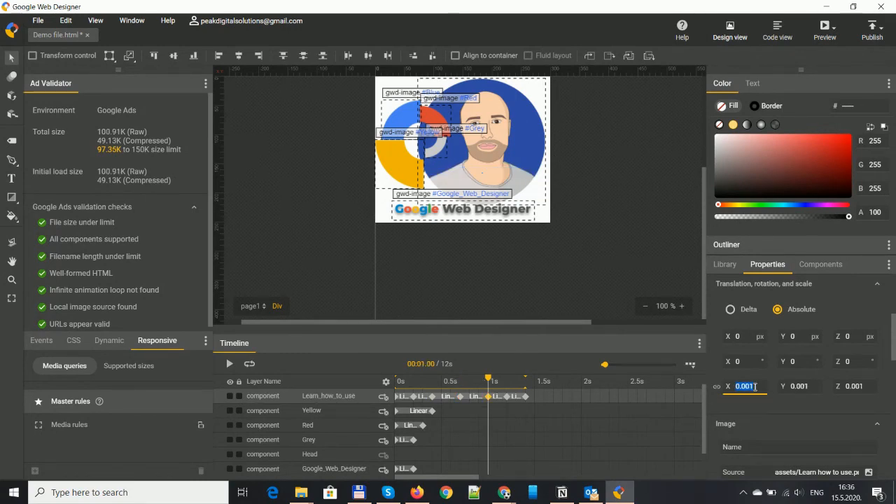
pyautogui.write('1.5')
pyautogui.press('Return')
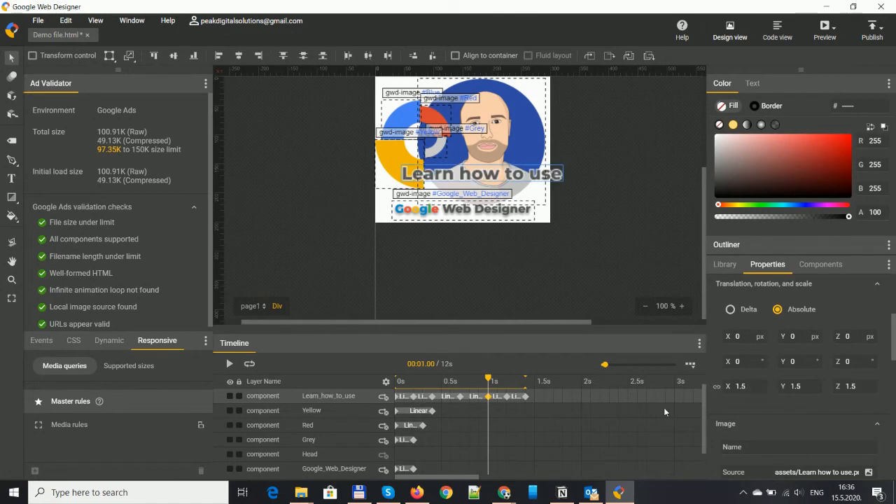
# Set the Learn_how_to_use image's scale to 1 at its 1.2 s keyframe and 1.5 at its 1.4 s keyframe.
pyautogui.click(507, 401)
pyautogui.click(754, 386)
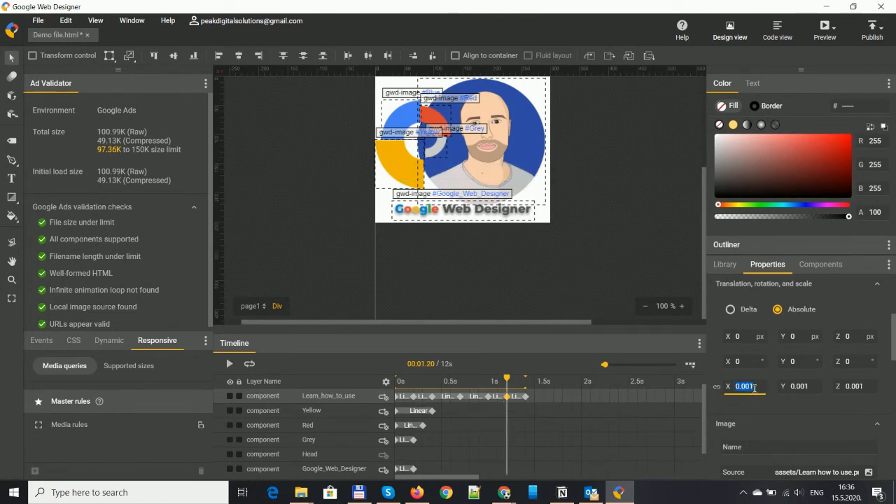
pyautogui.write('1')
pyautogui.press('Return')
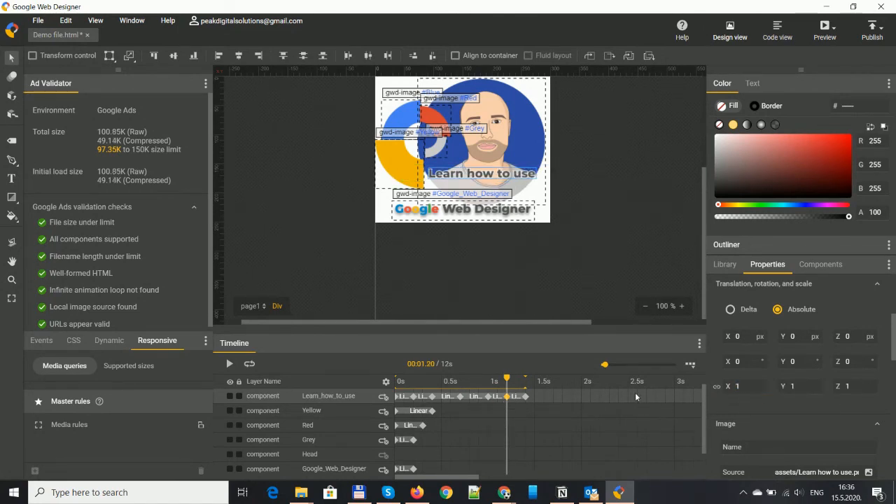
pyautogui.click(527, 396)
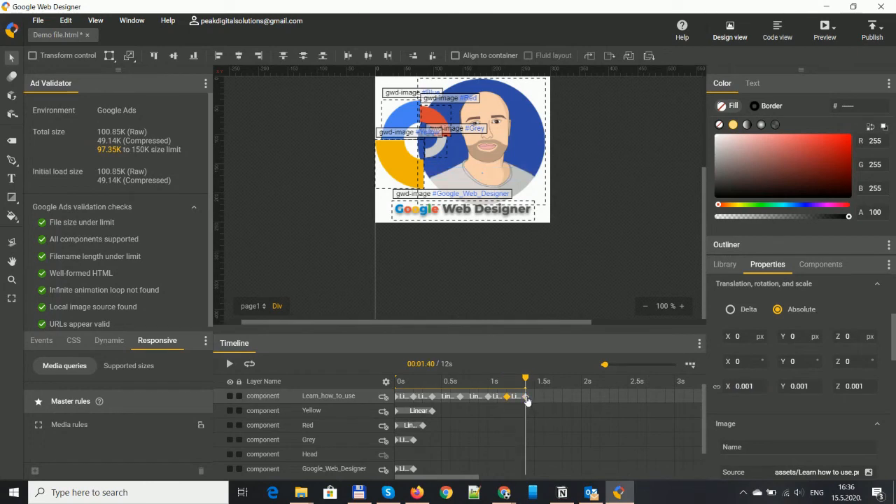
pyautogui.click(757, 385)
pyautogui.write('1.5')
pyautogui.press('Return')
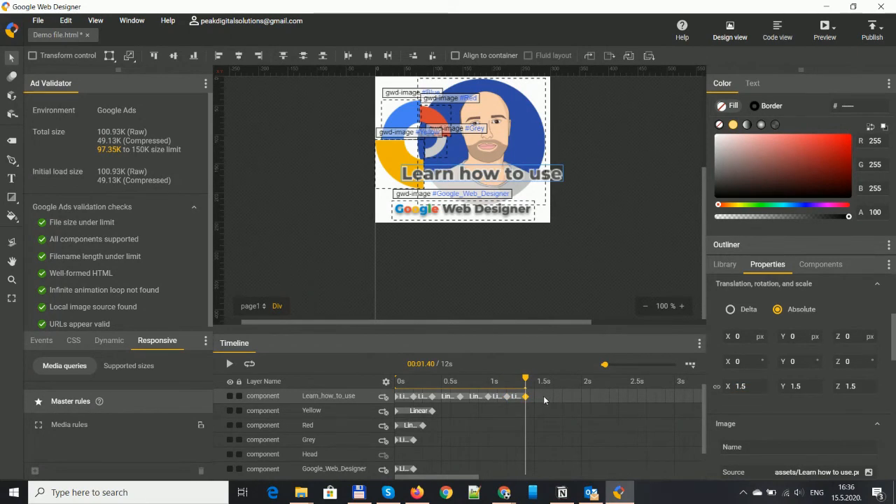
# Insert a 1.6 s keyframe on the Learn_how_to_use layer and set the image's scale there to 1.
pyautogui.rightClick(544, 397)
pyautogui.click(572, 407)
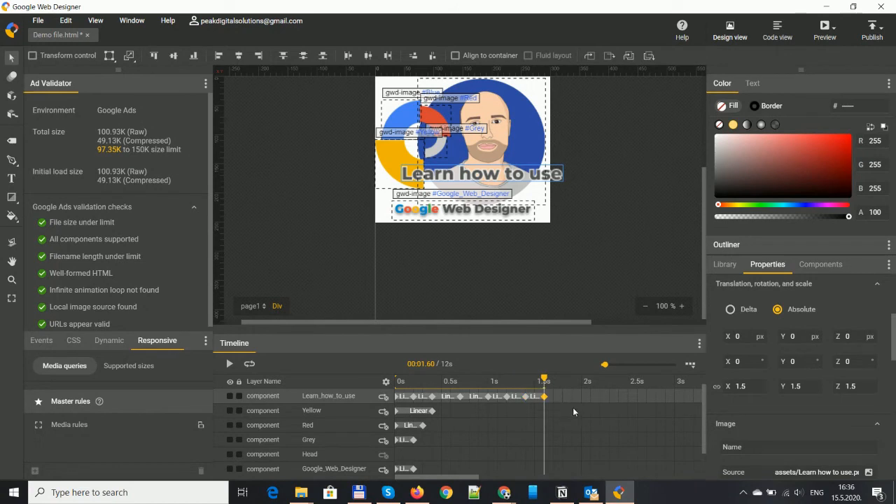
pyautogui.click(758, 385)
pyautogui.press('Return')
# Play the whole banner animation on the timeline to check the motion of the logo pieces and text images.
pyautogui.scroll(1, 617, 417)
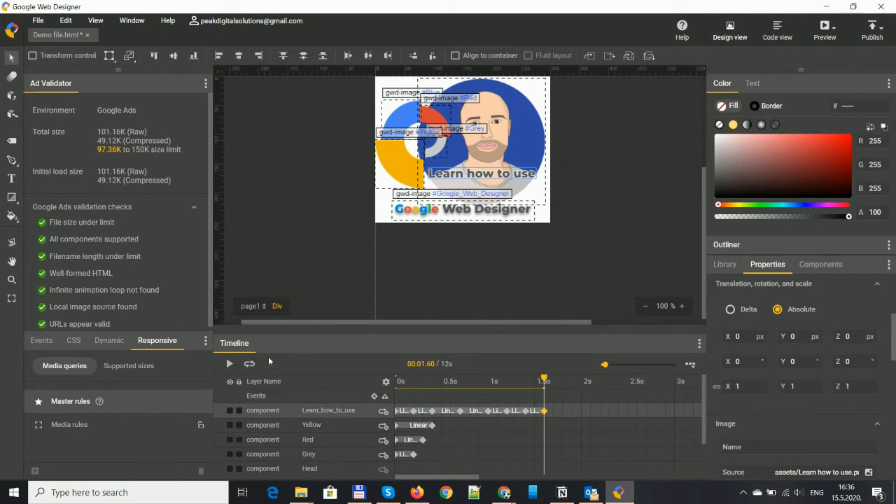
pyautogui.click(227, 363)
pyautogui.click(227, 362)
pyautogui.scroll(2, 590, 192)
pyautogui.scroll(-2, 573, 205)
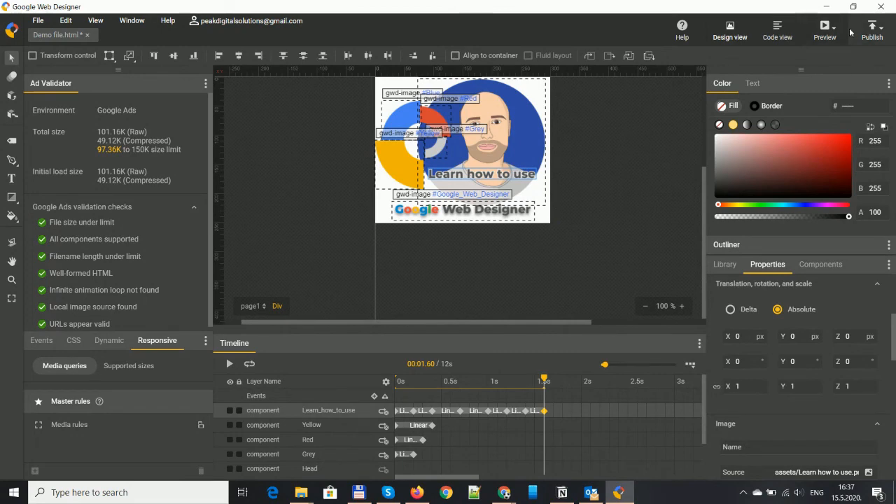
# Preview the banner in the browser and reload the preview page to replay the animation.
pyautogui.click(821, 31)
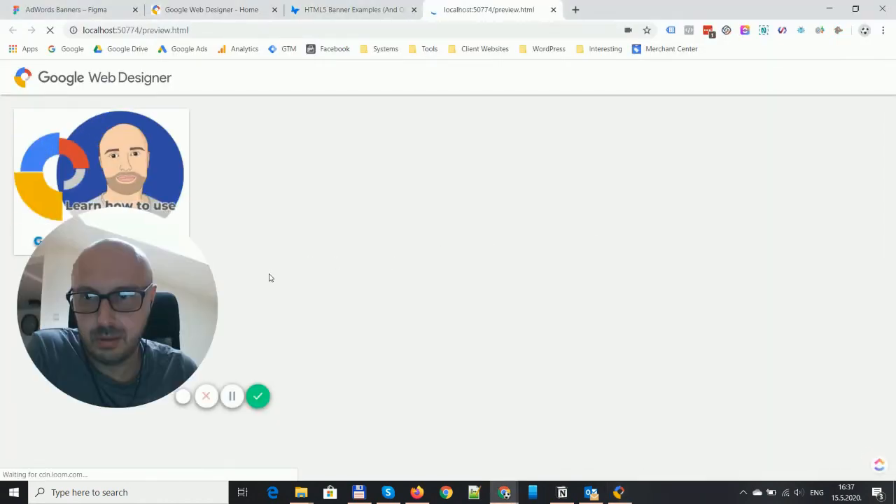
pyautogui.moveTo(160, 310)
pyautogui.mouseDown()
pyautogui.moveTo(211, 334)
pyautogui.moveTo(730, 342)
pyautogui.moveTo(425, 360)
pyautogui.moveTo(170, 313)
pyautogui.mouseUp()
pyautogui.click(134, 382)
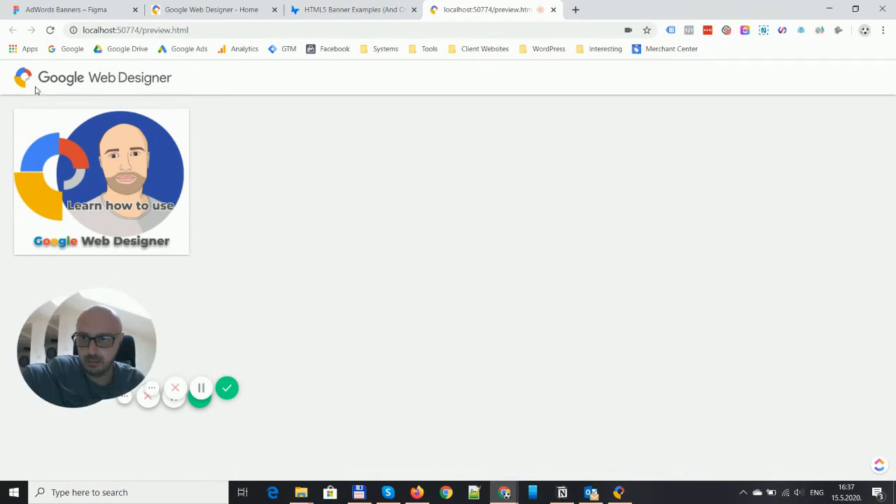
pyautogui.click(50, 32)
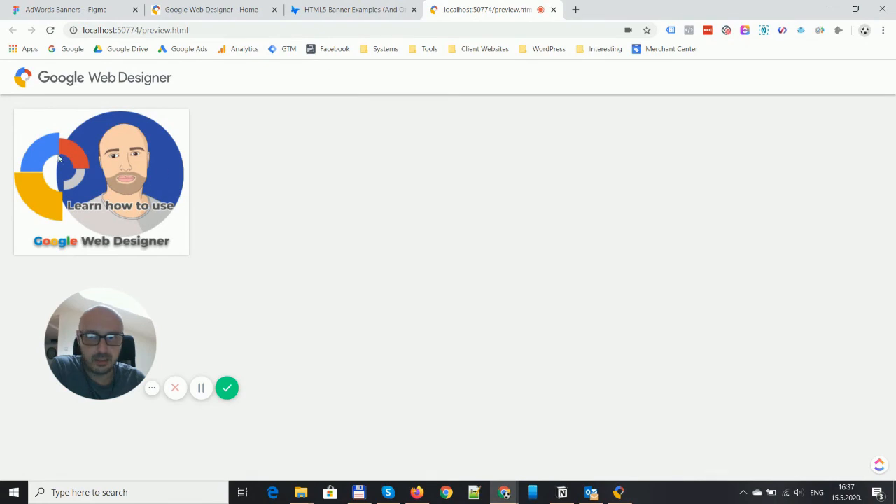
# Return to Google Web Designer and show the available publishing destinations for the banner.
pyautogui.click(618, 493)
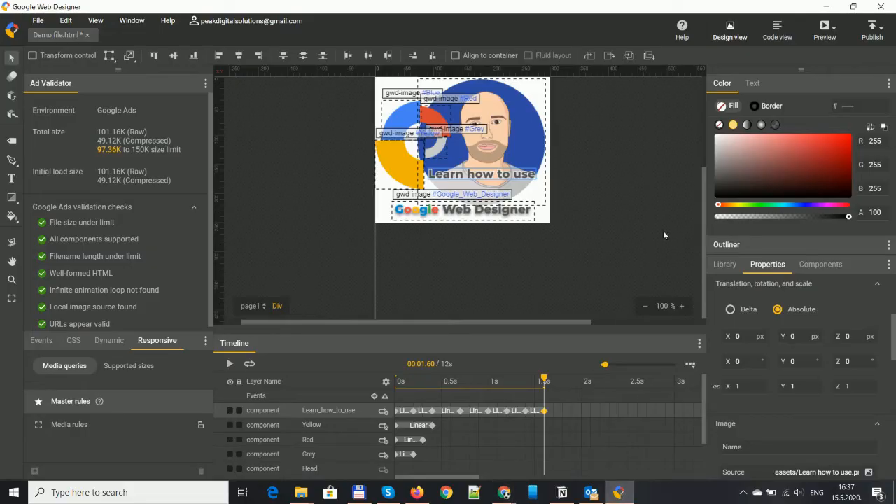
pyautogui.click(886, 36)
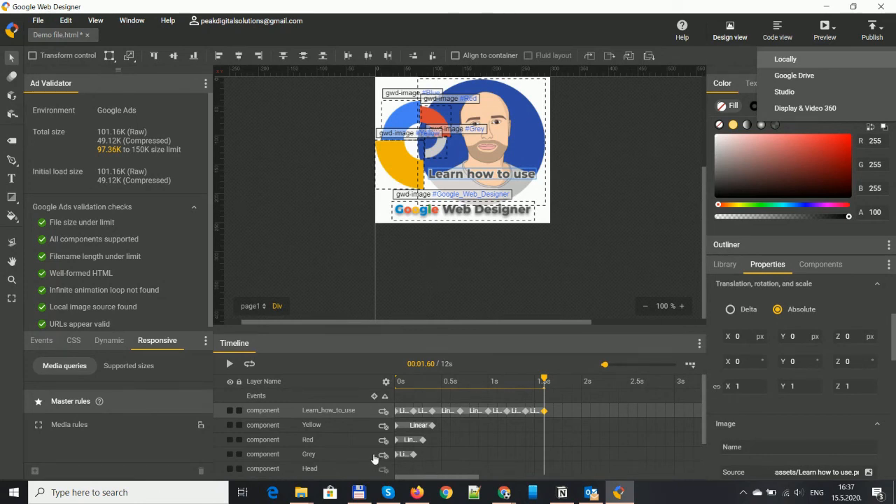
# Browse the available components, including the interaction, gallery, graphics and effects, and miscellaneous groups.
pyautogui.click(820, 265)
pyautogui.scroll(-1, 811, 341)
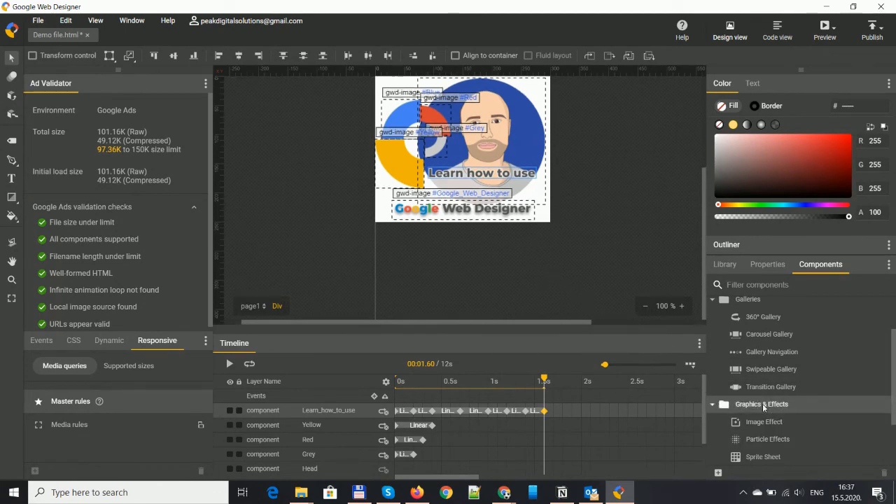
pyautogui.scroll(-2, 771, 412)
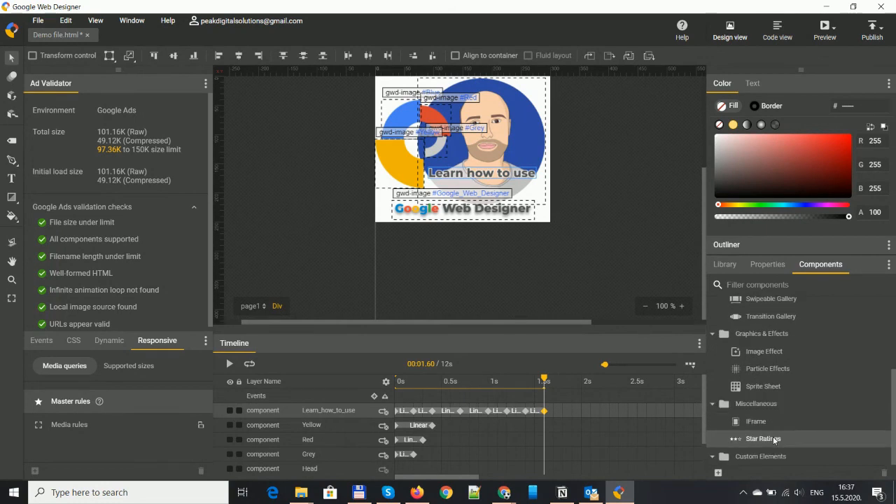
pyautogui.scroll(3, 772, 436)
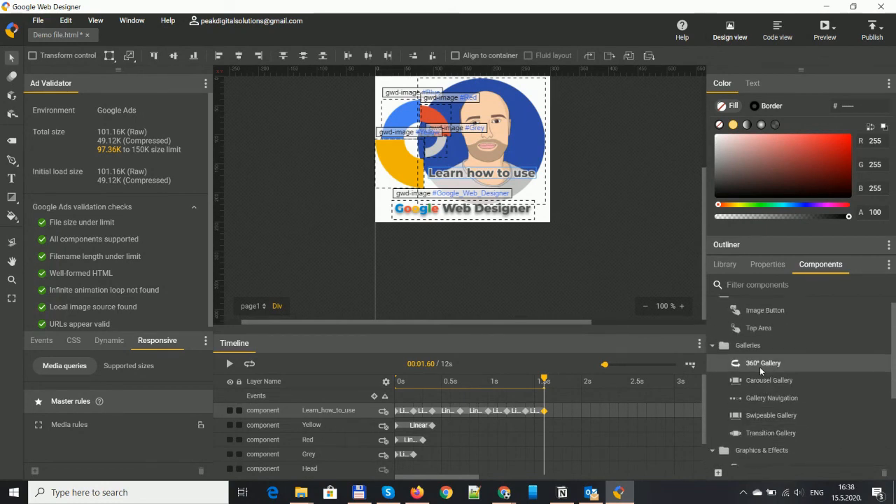
pyautogui.scroll(1, 784, 347)
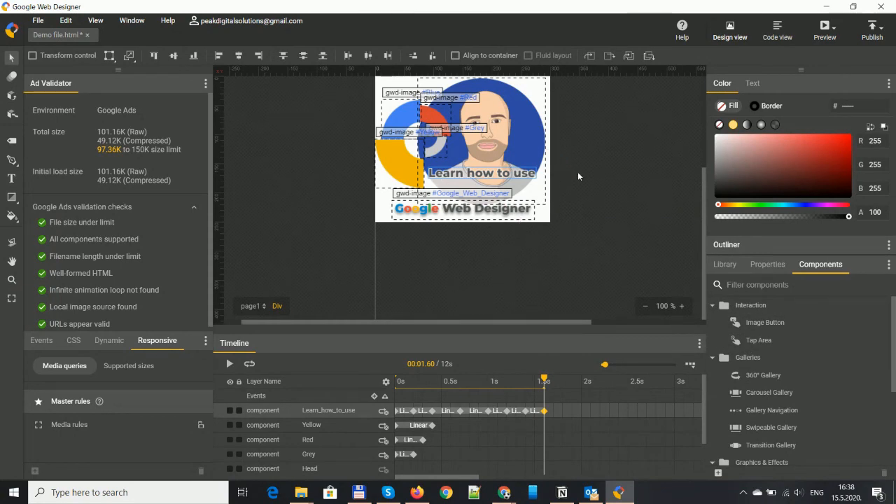
pyautogui.scroll(2, 579, 178)
pyautogui.scroll(-2, 585, 187)
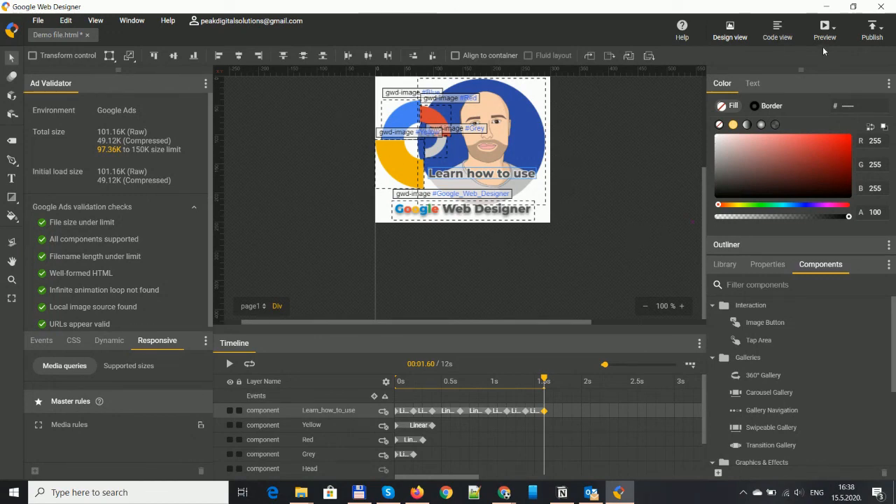
# Publish the banner to the local drive as a zip named Demo file, keeping the preset location and publishing options.
pyautogui.click(872, 32)
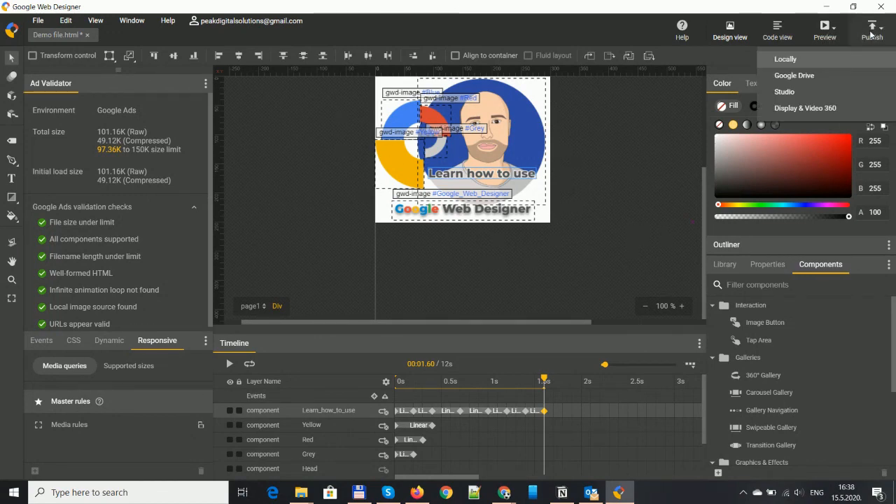
pyautogui.click(785, 59)
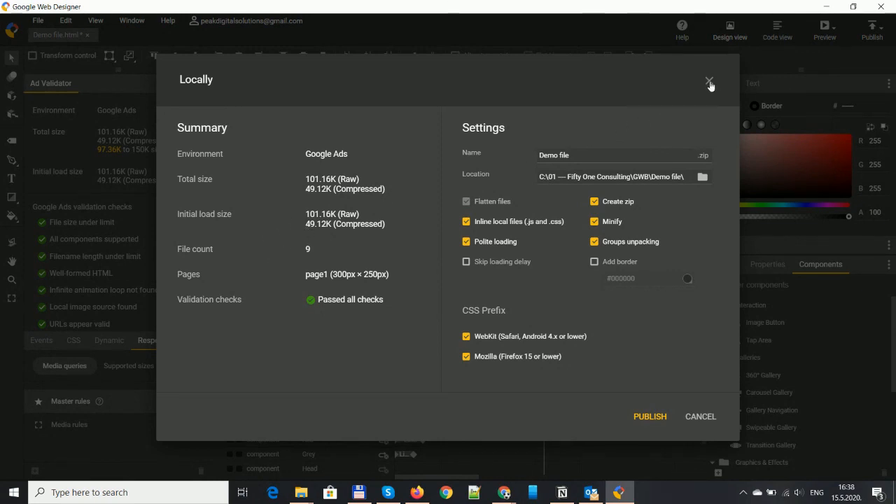
pyautogui.click(649, 417)
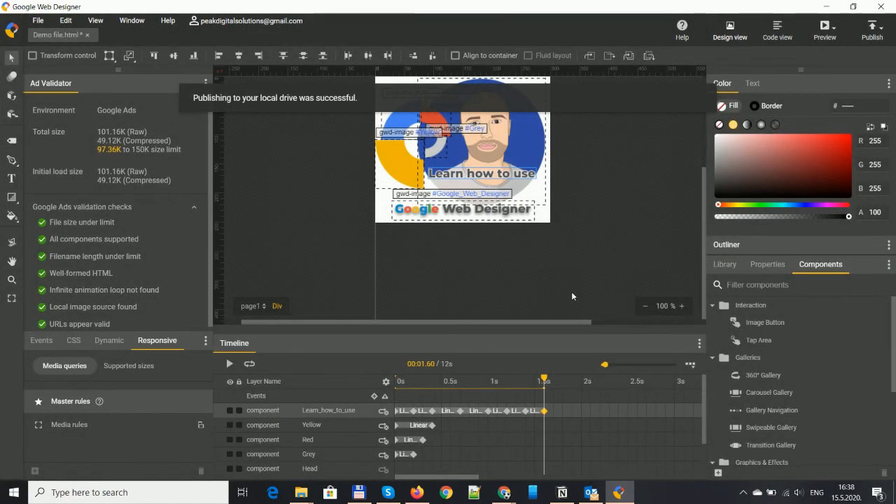
# Switch to the Chrome browser and show the Google Web Designer home page.
pyautogui.click(826, 6)
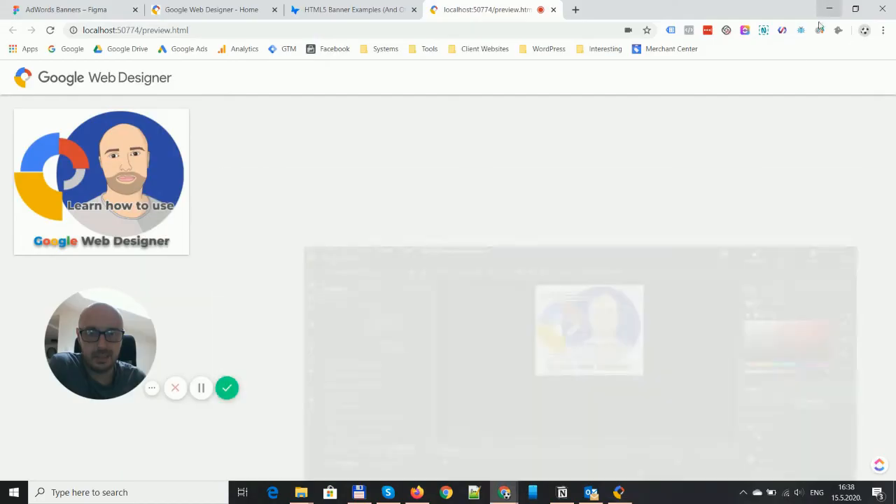
pyautogui.click(219, 11)
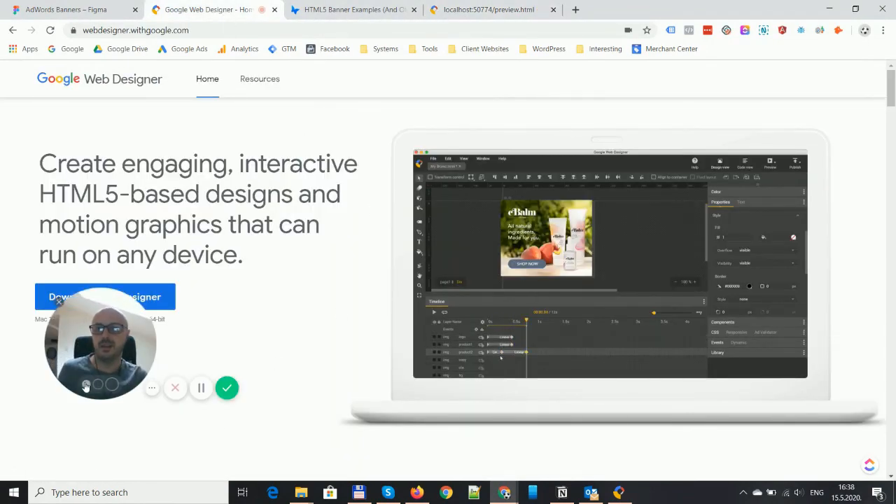
pyautogui.click(99, 384)
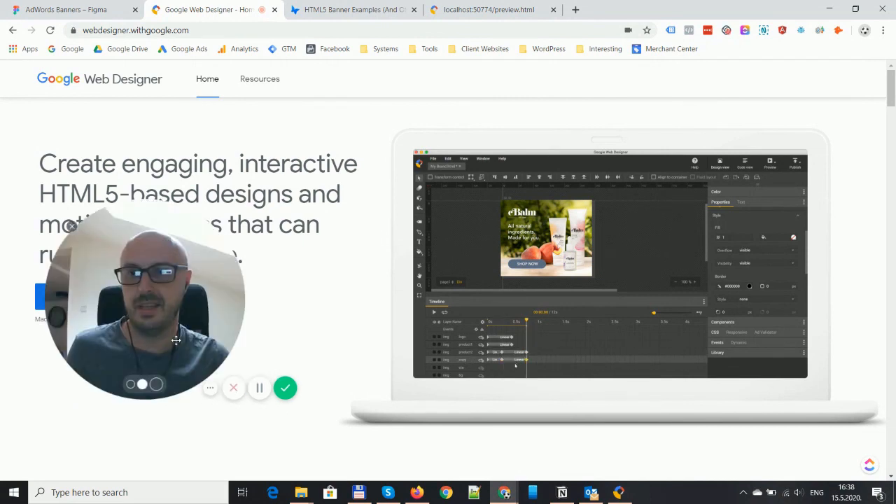